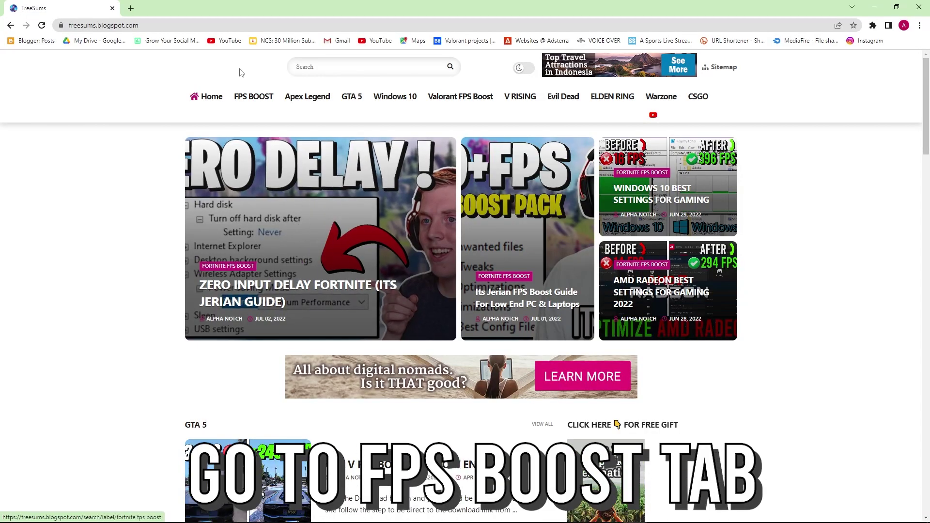
Open the FPS Boost category, the post "ZERO INPUT DELAY FORTNITE (ITS JERIAN GUIDE)" and its download page.
{"action": "left_click", "coordinate": [258, 101]}
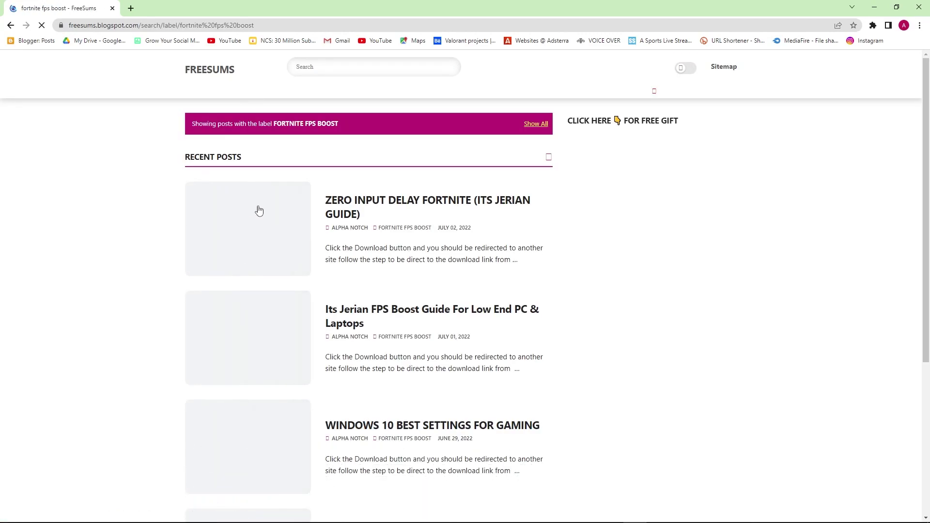
{"action": "left_click", "coordinate": [410, 227]}
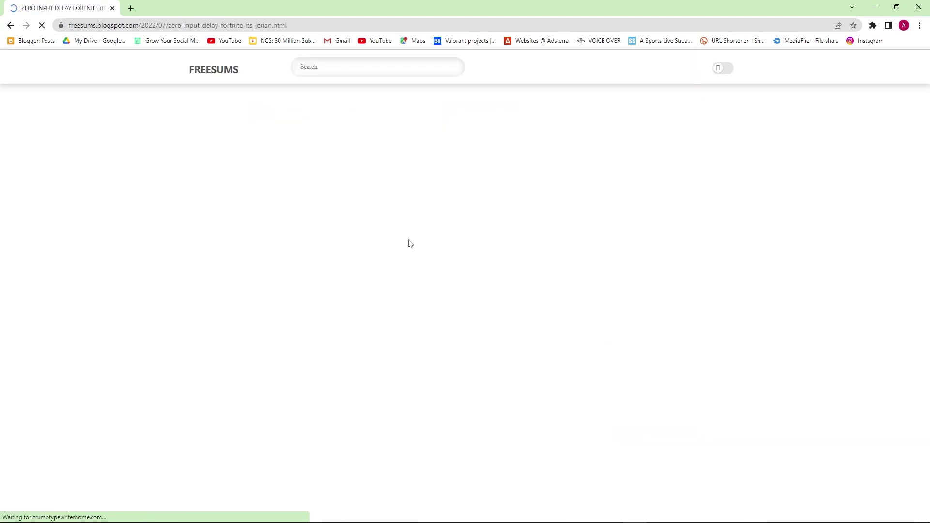
{"action": "scroll", "coordinate": [351, 223], "scroll_direction": "down", "scroll_amount": 2}
{"action": "scroll", "coordinate": [363, 220], "scroll_direction": "down", "scroll_amount": 7}
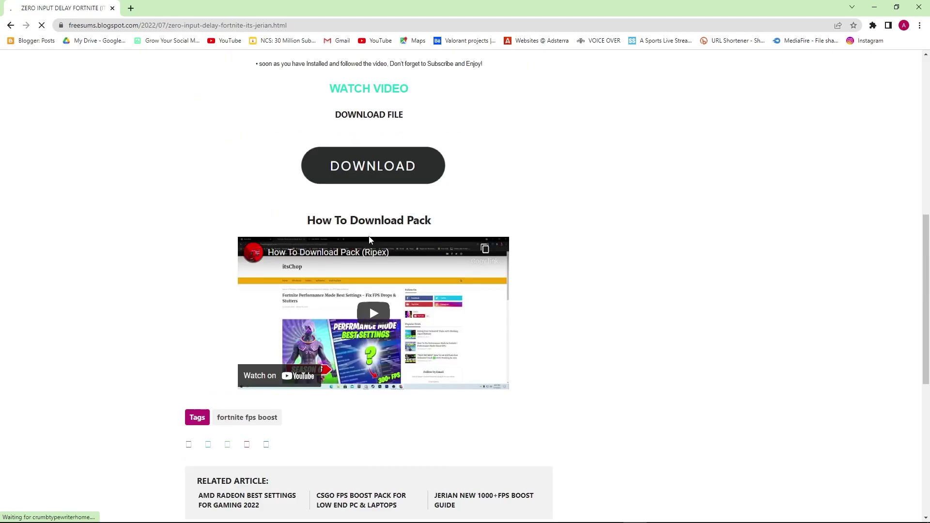
{"action": "left_click", "coordinate": [383, 186]}
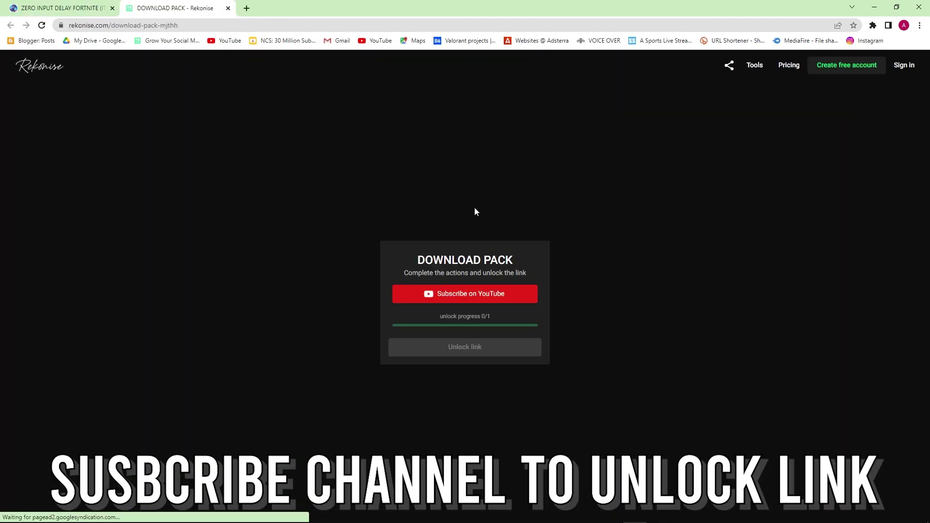
Confirm the subscription to the ADEX YouTube channel, return to the download page and unlock the link.
{"action": "left_click", "coordinate": [470, 293]}
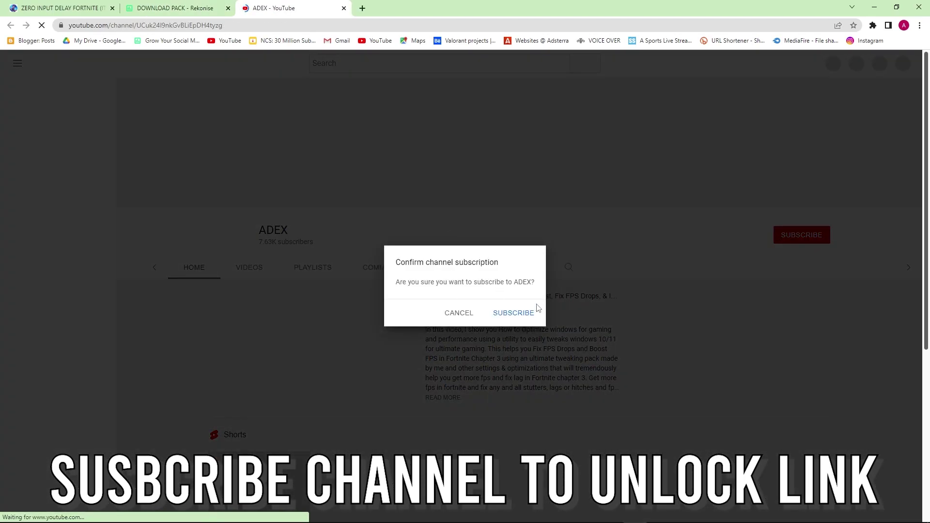
{"action": "left_click", "coordinate": [514, 312]}
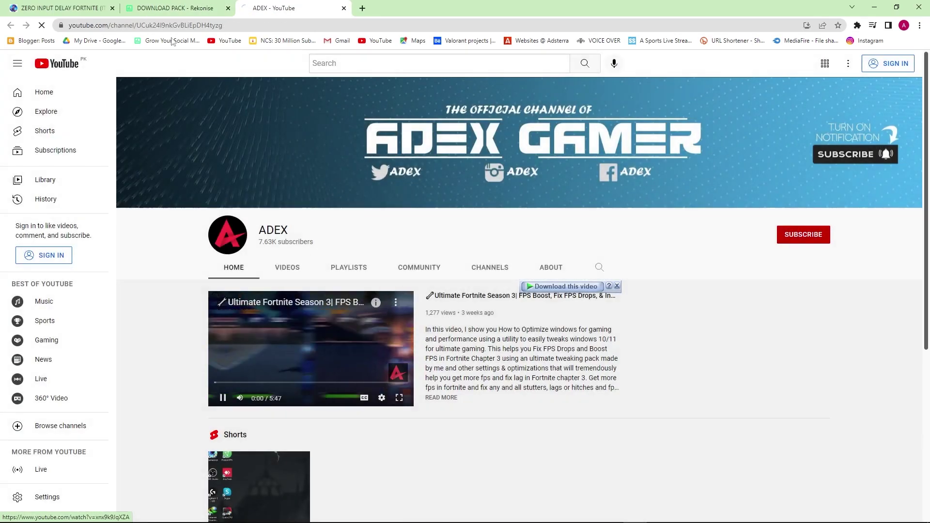
{"action": "key", "text": "ctrl+shift+Tab"}
{"action": "left_click", "coordinate": [486, 352]}
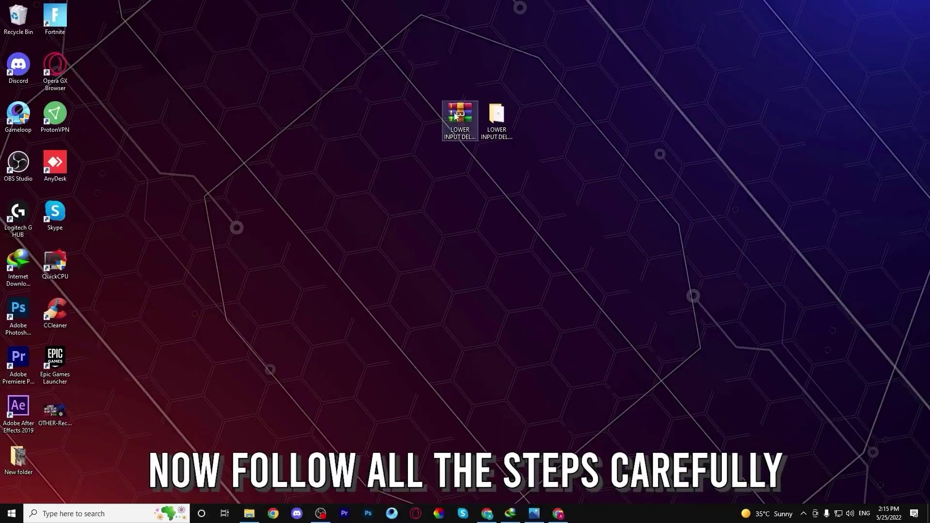
Extract the "LOWER INPUT DELAY IN ALL GAMES" archive onto the desktop and open the extracted folder.
{"action": "right_click", "coordinate": [454, 112]}
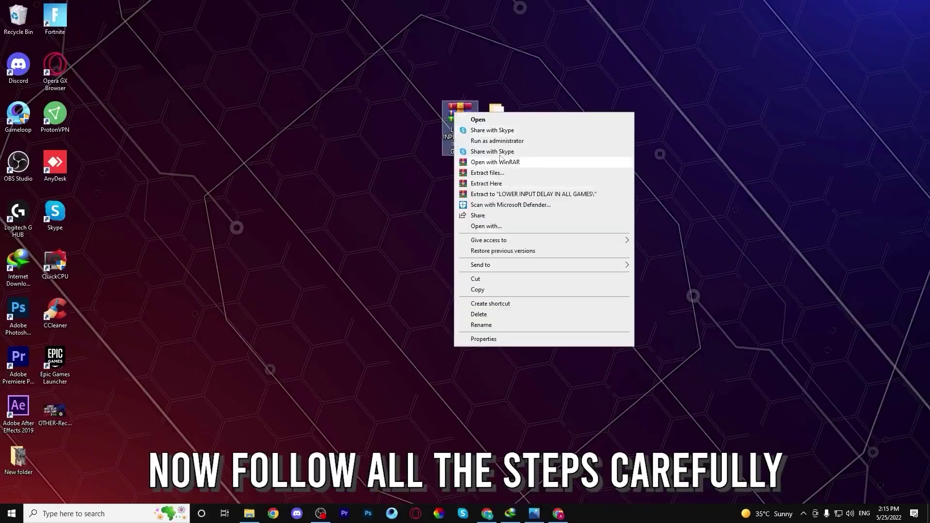
{"action": "left_click", "coordinate": [504, 185]}
{"action": "left_click", "coordinate": [496, 129]}
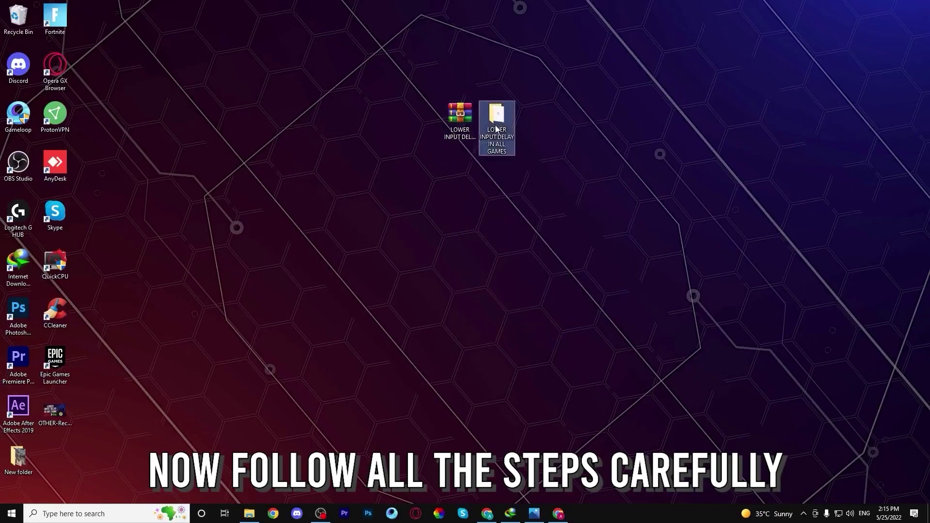
{"action": "double_click", "coordinate": [496, 129]}
Open the setfsb_2_2_134_98 archive and run setfsb.exe, moving its window to the middle of the screen.
{"action": "left_click", "coordinate": [156, 64]}
{"action": "left_click", "coordinate": [134, 84]}
{"action": "left_click", "coordinate": [111, 68]}
{"action": "double_click", "coordinate": [116, 66]}
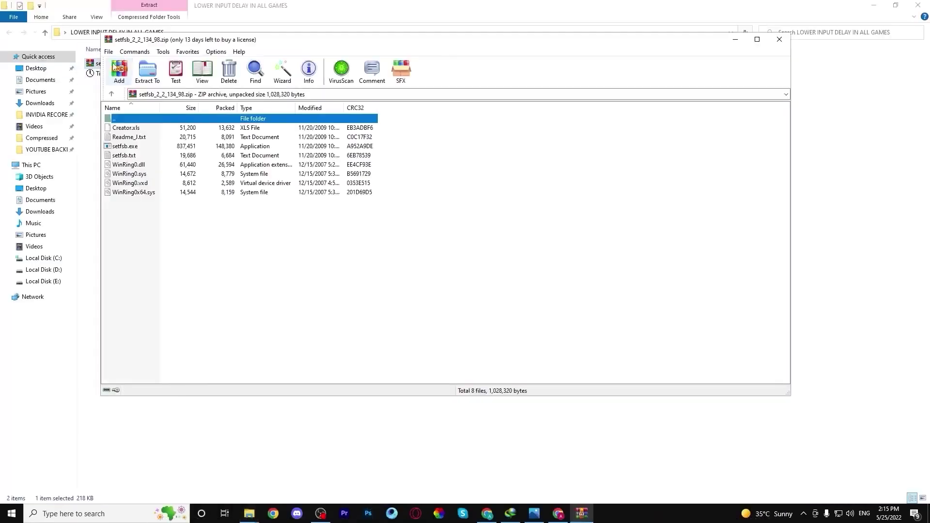
{"action": "left_click", "coordinate": [124, 147]}
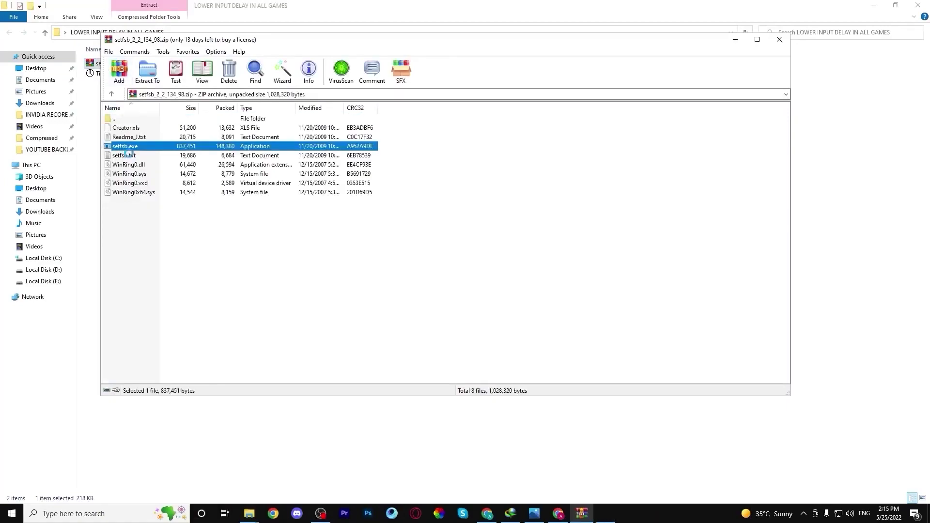
{"action": "left_click", "coordinate": [416, 324]}
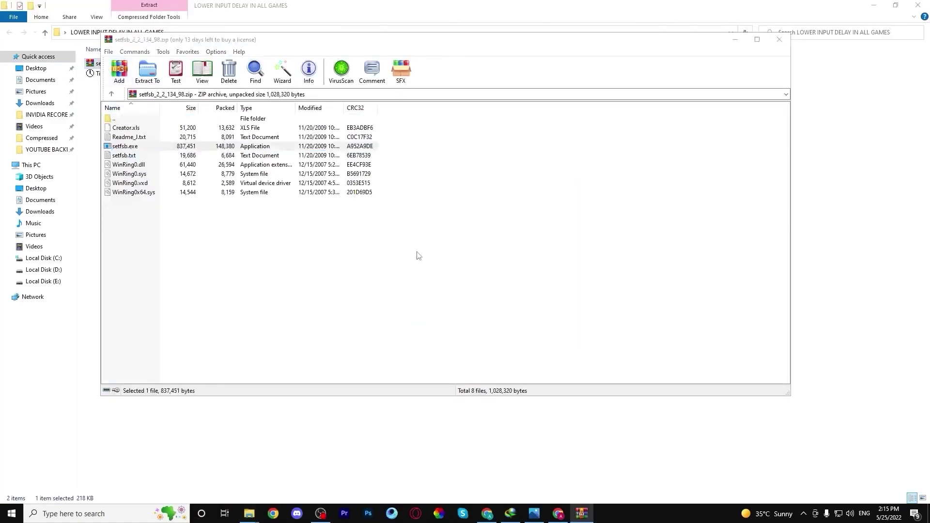
{"action": "left_click_drag", "start_coordinate": [142, 10], "coordinate": [493, 133]}
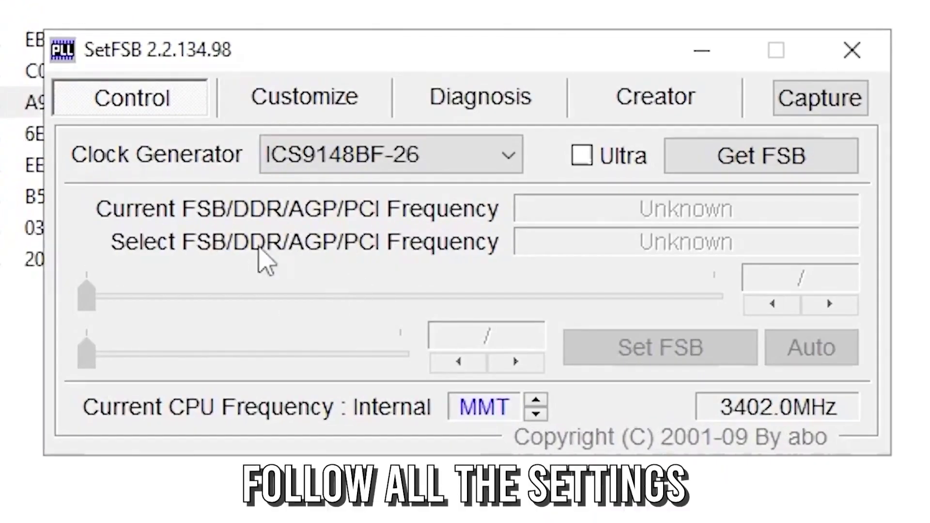
Choose the ICS9148BF-26 clock generator, enable Ultra and get the FSB values.
{"action": "left_click", "coordinate": [509, 160]}
{"action": "left_click", "coordinate": [365, 194]}
{"action": "left_click", "coordinate": [597, 156]}
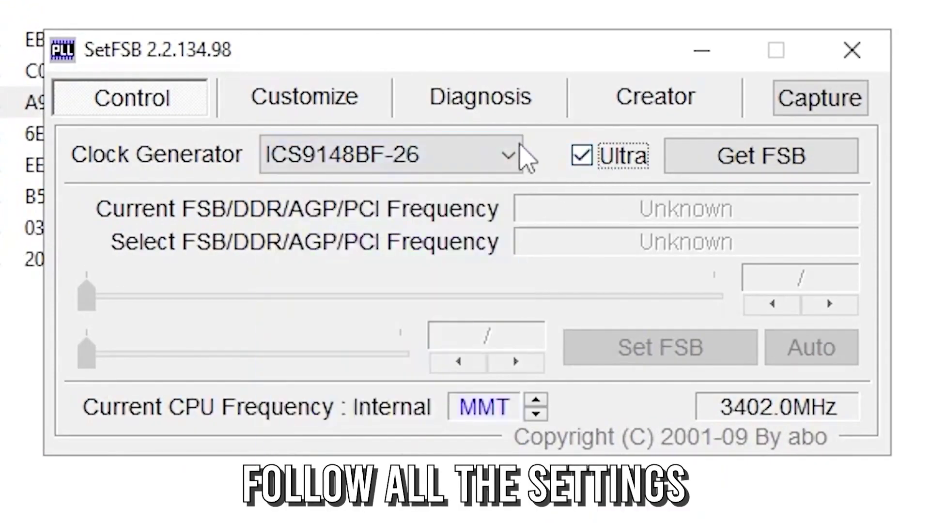
{"action": "left_click", "coordinate": [711, 163]}
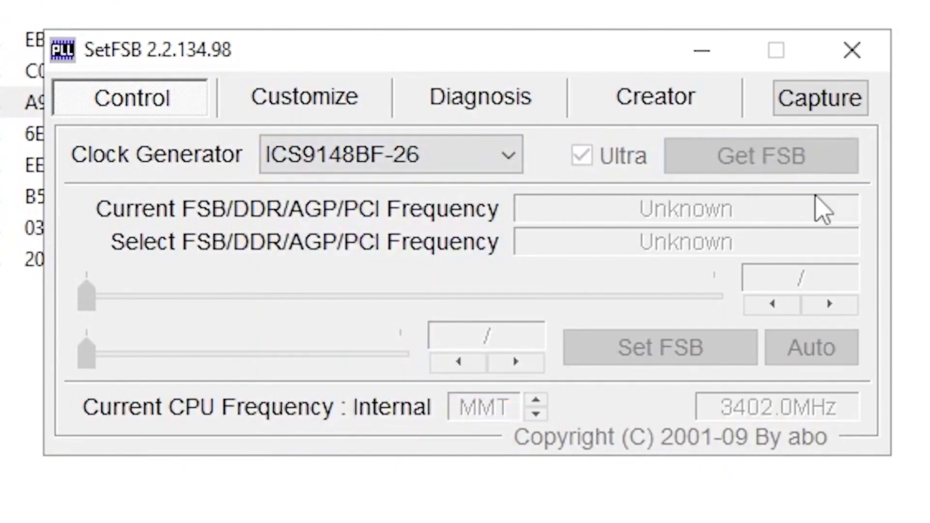
Raise the selected FSB frequency to 7/7 with the MMT internal reading, apply it with Set FSB and minimize SetFSB.
{"action": "left_click_drag", "start_coordinate": [87, 297], "coordinate": [712, 296]}
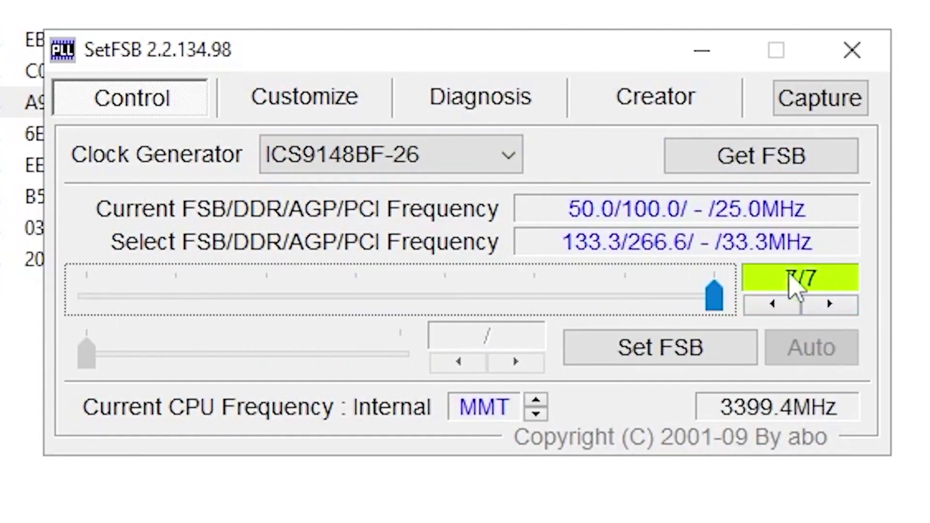
{"action": "left_click", "coordinate": [539, 413]}
{"action": "left_click", "coordinate": [536, 401]}
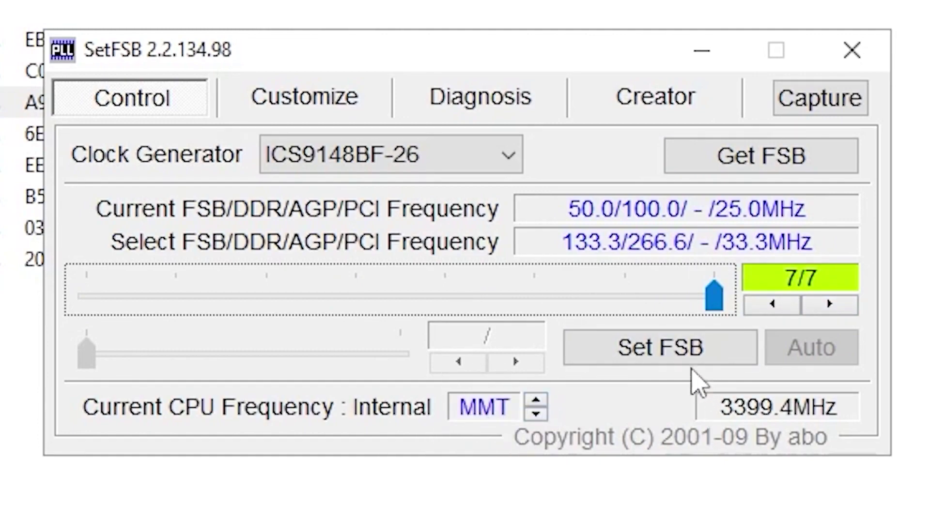
{"action": "left_click", "coordinate": [644, 351]}
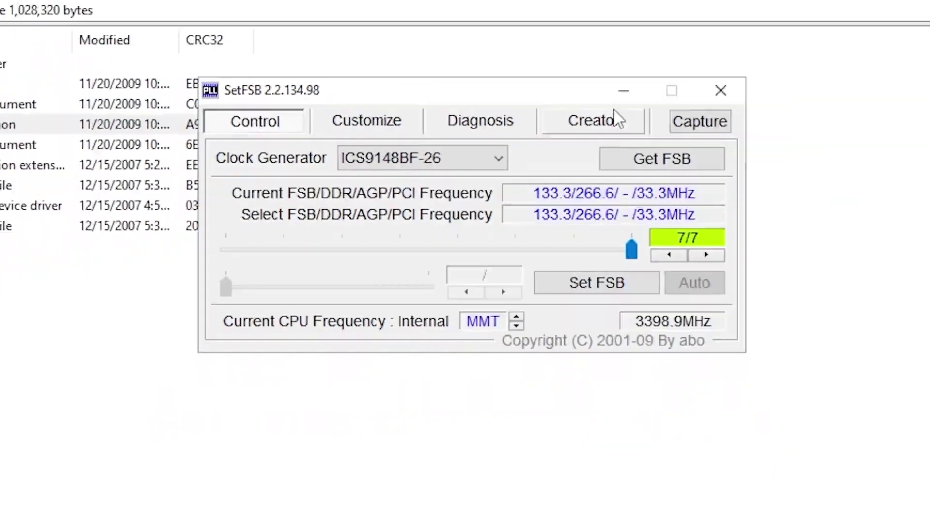
{"action": "left_click", "coordinate": [702, 50]}
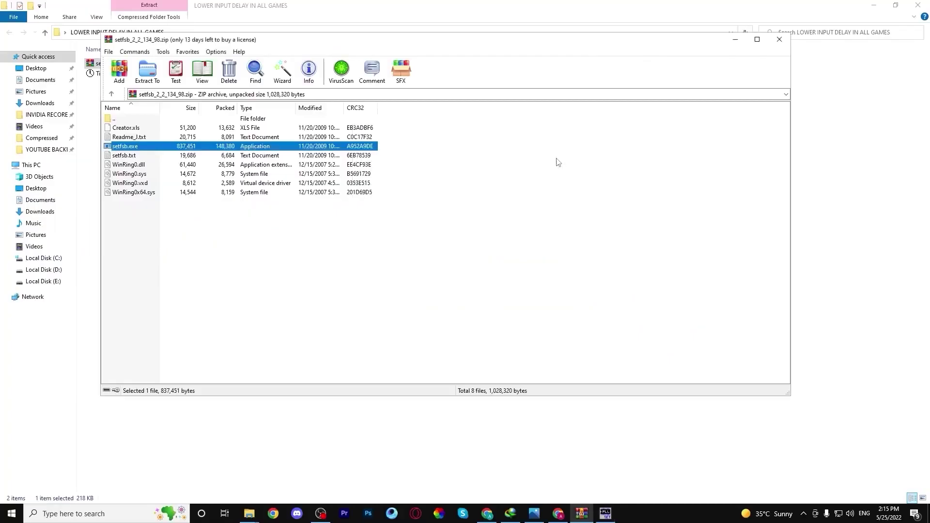
Close the archive, run Timer Resolution, set the timer to Default and then Maximum, and close the folder.
{"action": "left_click", "coordinate": [779, 39]}
{"action": "double_click", "coordinate": [114, 74]}
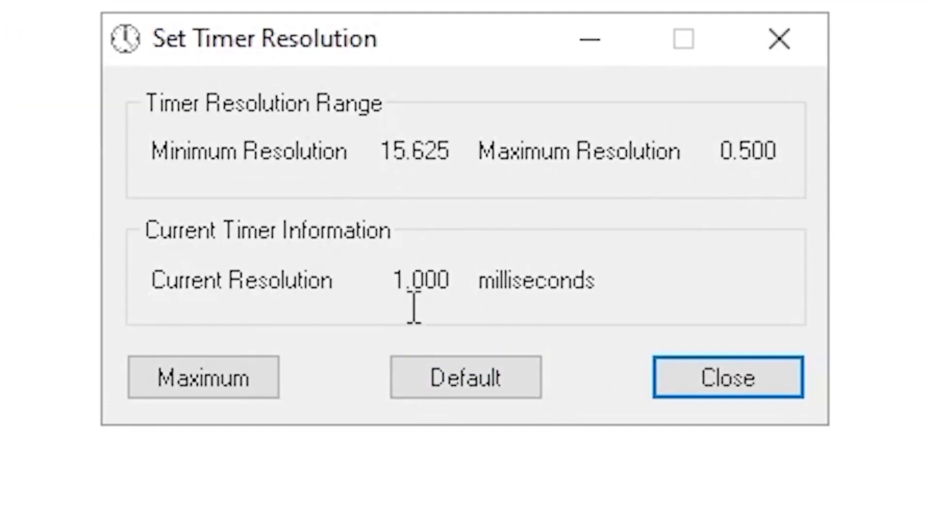
{"action": "left_click", "coordinate": [458, 393]}
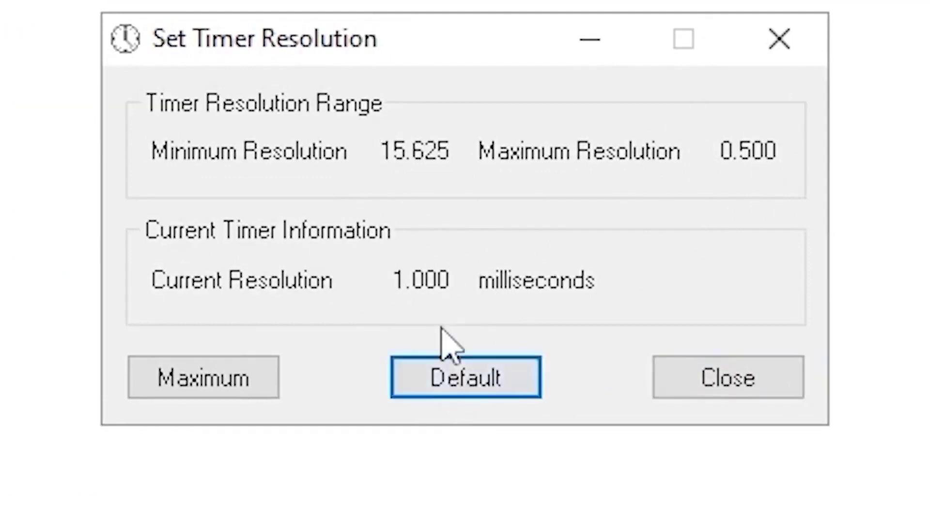
{"action": "left_click", "coordinate": [266, 397]}
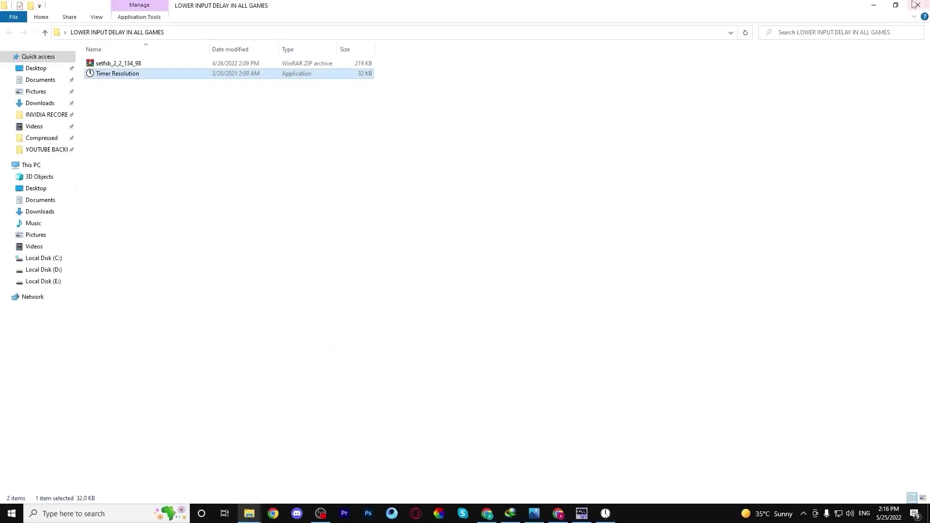
{"action": "left_click", "coordinate": [915, 5]}
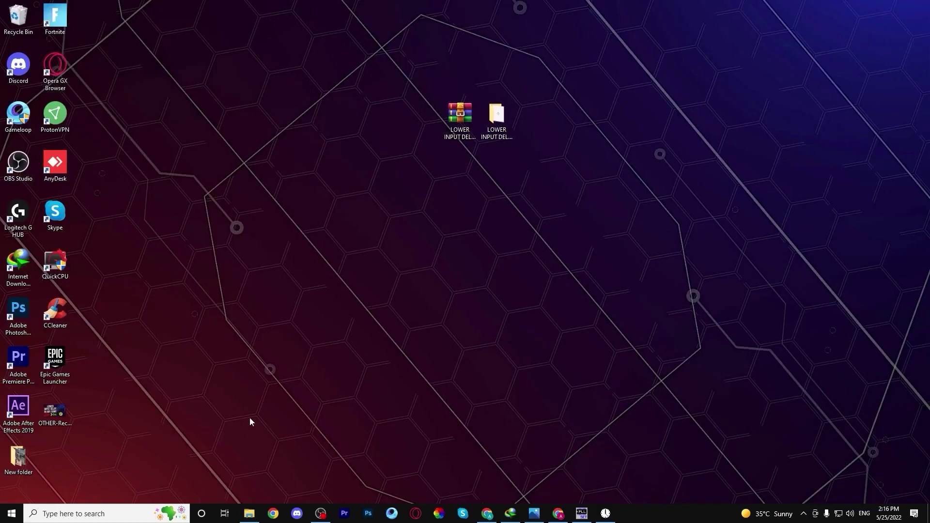
Search Windows for the mouse settings, open them and bring up the additional mouse options.
{"action": "key", "text": "super+s"}
{"action": "type", "text": "mouse"}
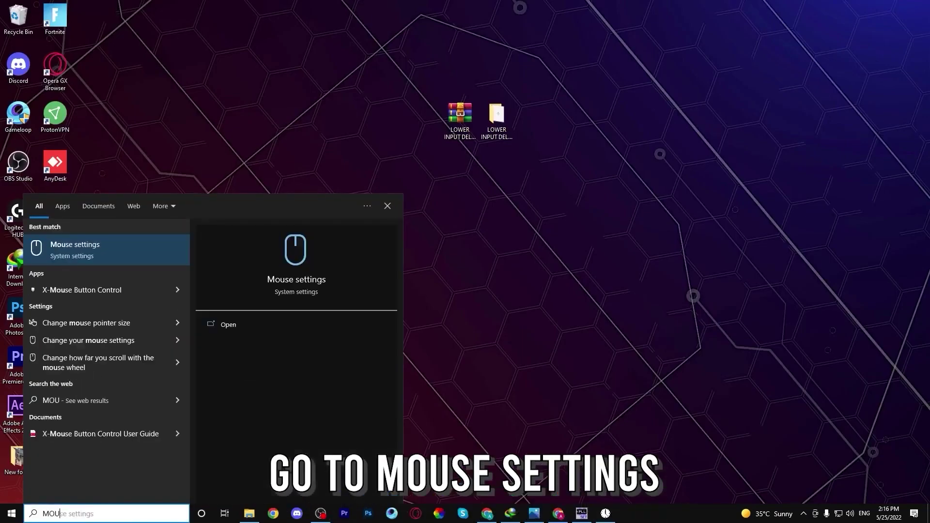
{"action": "key", "text": "Return"}
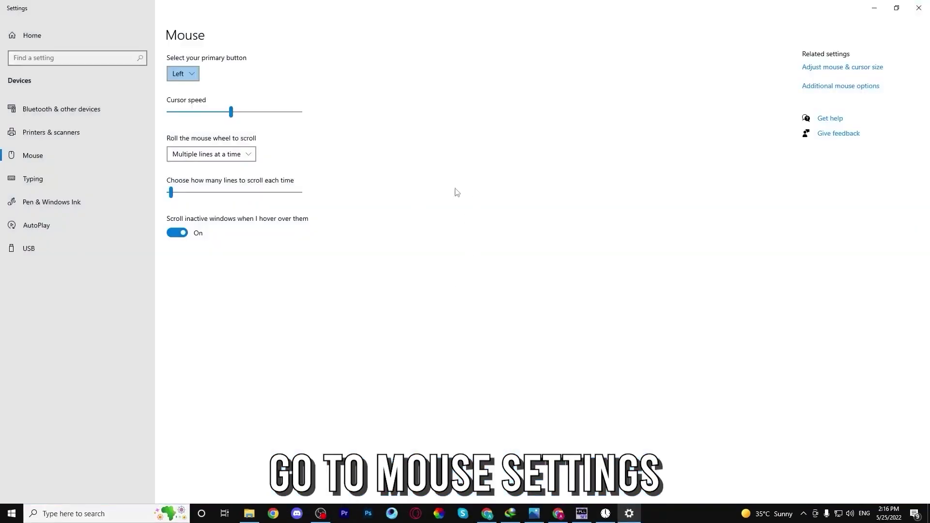
{"action": "left_click", "coordinate": [845, 87]}
Go to Pointer Options in Mouse Properties, accept the settings and close the mouse settings.
{"action": "left_click_drag", "start_coordinate": [158, 73], "coordinate": [502, 110]}
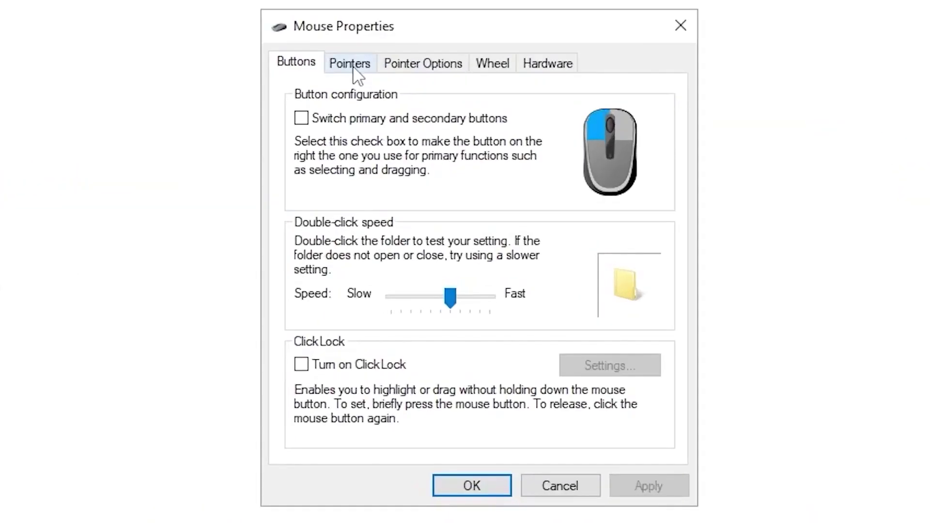
{"action": "left_click", "coordinate": [427, 67]}
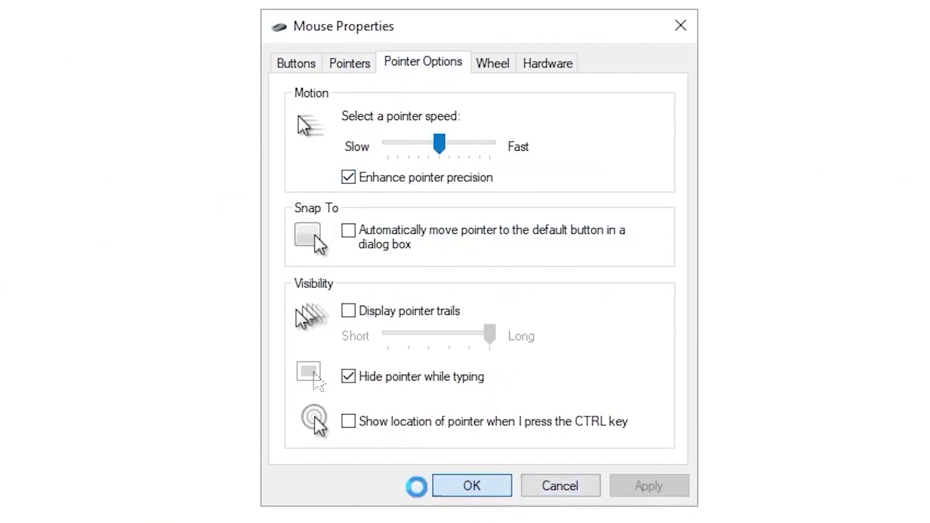
{"action": "left_click", "coordinate": [471, 484]}
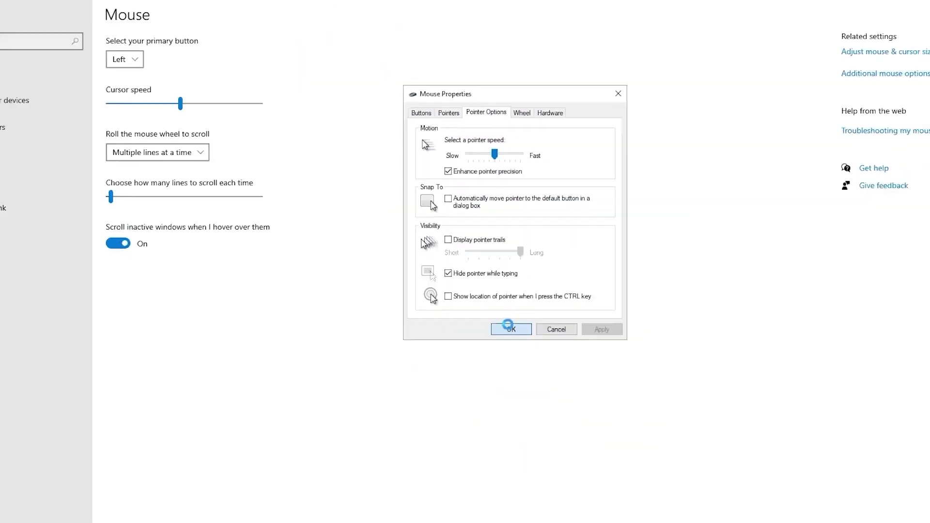
{"action": "left_click", "coordinate": [919, 8]}
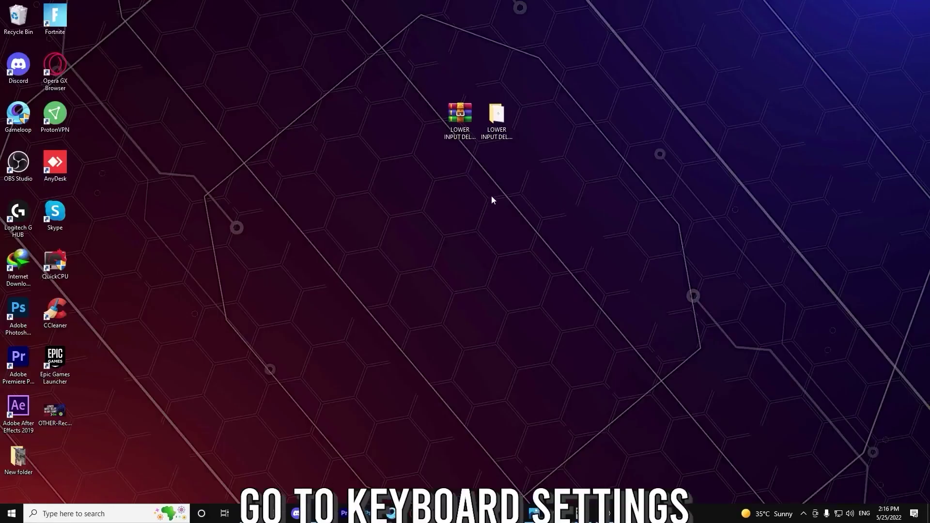
Search Windows for the Keyboard control panel, open it and move its dialog to the middle of the screen.
{"action": "left_click", "coordinate": [85, 514]}
{"action": "type", "text": "Keyboard"}
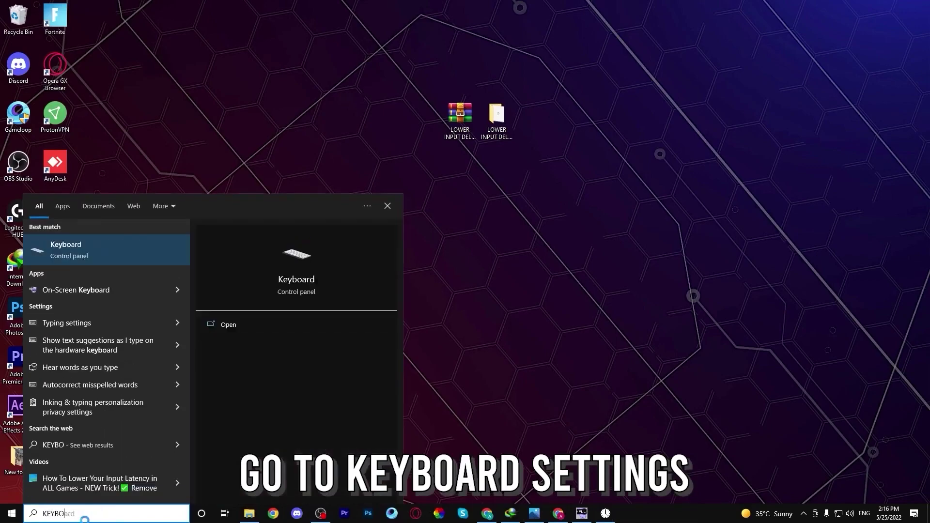
{"action": "key", "text": "Return"}
{"action": "left_click_drag", "start_coordinate": [208, 85], "coordinate": [493, 163]}
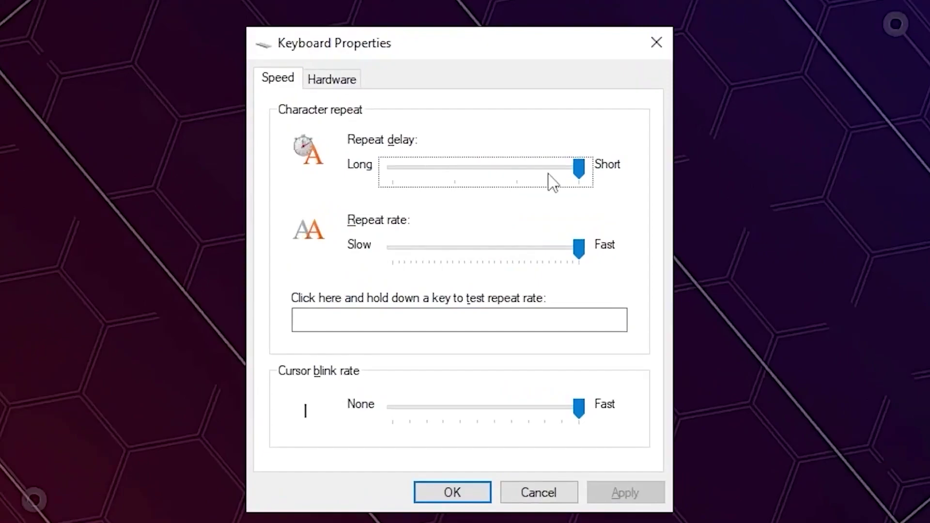
Set the keyboard repeat delay to Short and the repeat rate and cursor blink rate to Fast, and apply.
{"action": "left_click_drag", "start_coordinate": [579, 168], "coordinate": [613, 181]}
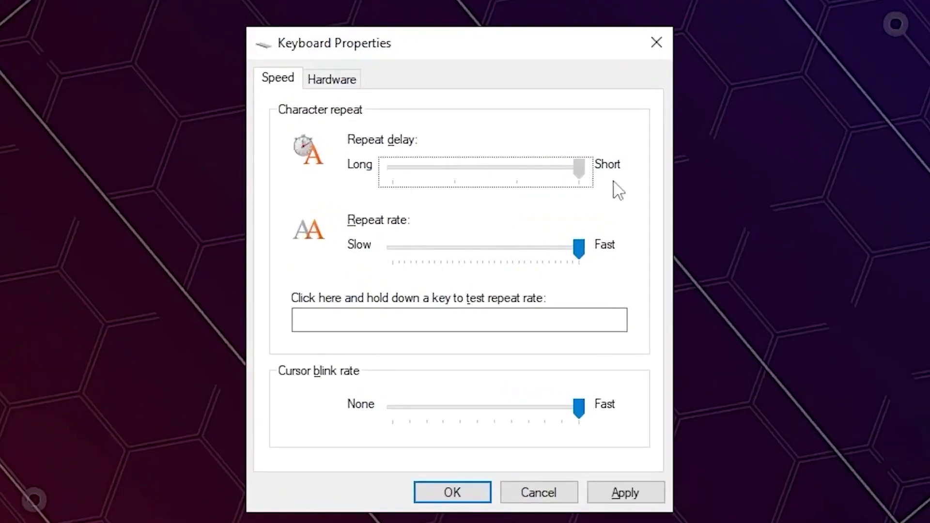
{"action": "left_click_drag", "start_coordinate": [579, 248], "coordinate": [597, 264]}
{"action": "left_click_drag", "start_coordinate": [579, 409], "coordinate": [622, 421]}
{"action": "left_click", "coordinate": [624, 491]}
{"action": "left_click", "coordinate": [454, 492]}
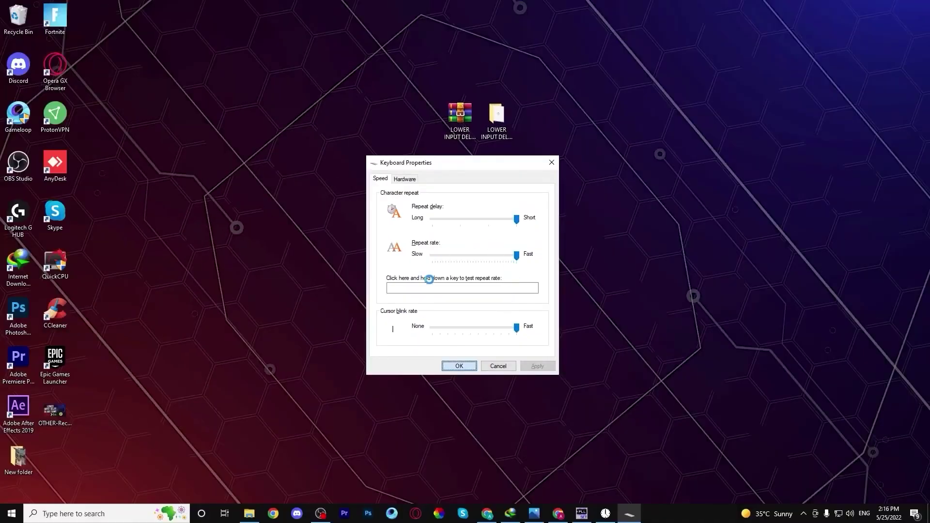
Search Windows for "EDIT" and open Edit power plan.
{"action": "left_click", "coordinate": [101, 514]}
{"action": "type", "text": "EDIT"}
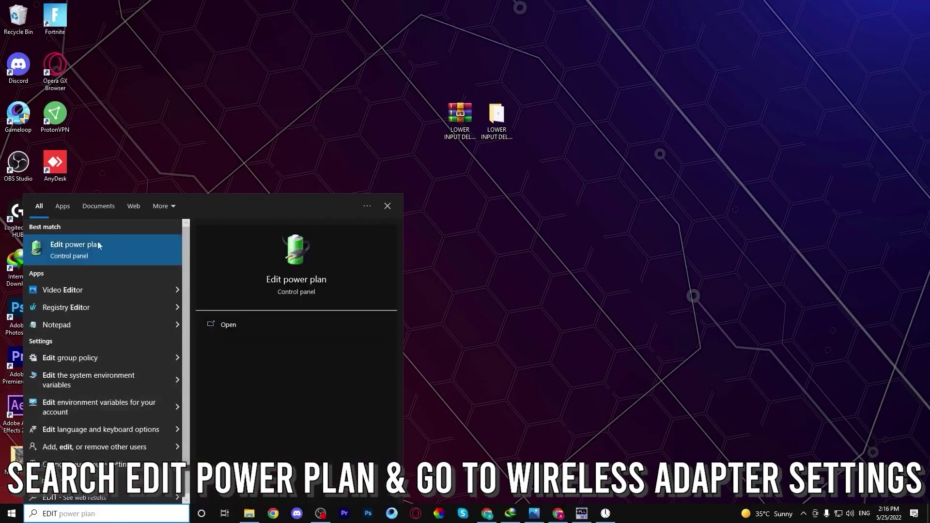
{"action": "left_click", "coordinate": [219, 325]}
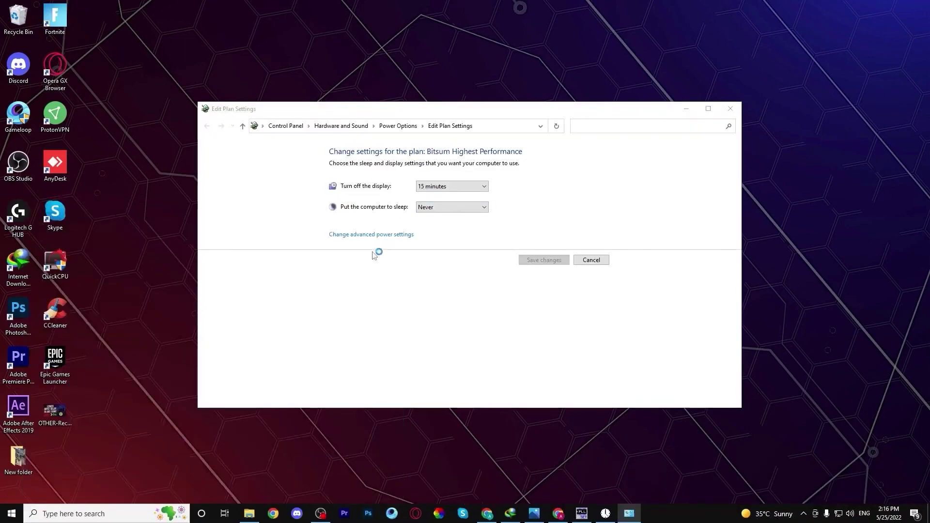
Open the plan's advanced power settings, change the wireless adapter's power saving mode, apply it and close the power plan windows.
{"action": "left_click", "coordinate": [381, 235]}
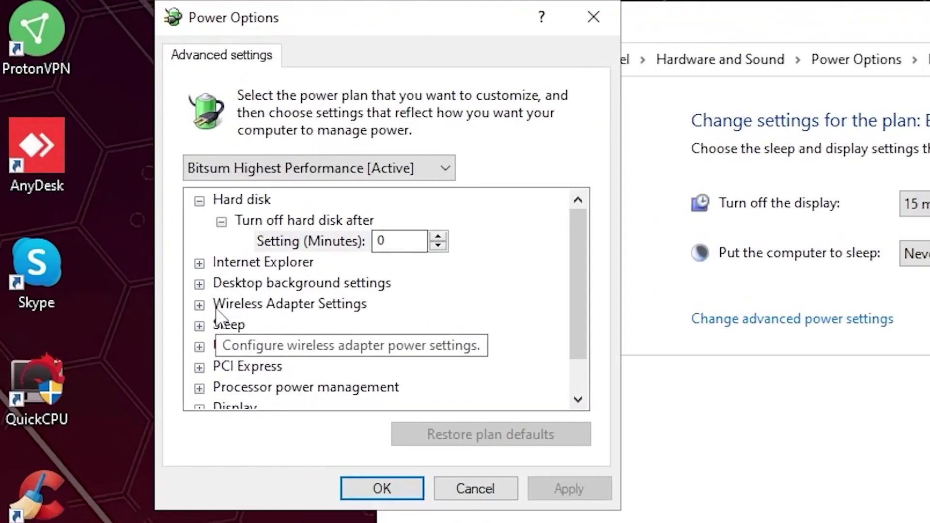
{"action": "left_click", "coordinate": [199, 305]}
{"action": "left_click", "coordinate": [221, 325]}
{"action": "left_click", "coordinate": [431, 346]}
{"action": "left_click", "coordinate": [467, 348]}
{"action": "left_click", "coordinate": [383, 366]}
{"action": "left_click", "coordinate": [570, 487]}
{"action": "left_click", "coordinate": [415, 487]}
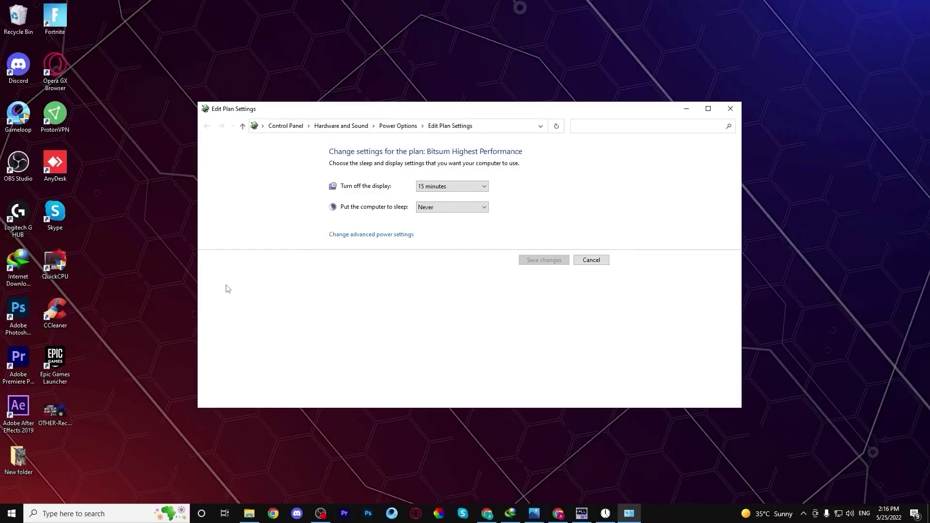
{"action": "left_click", "coordinate": [731, 110]}
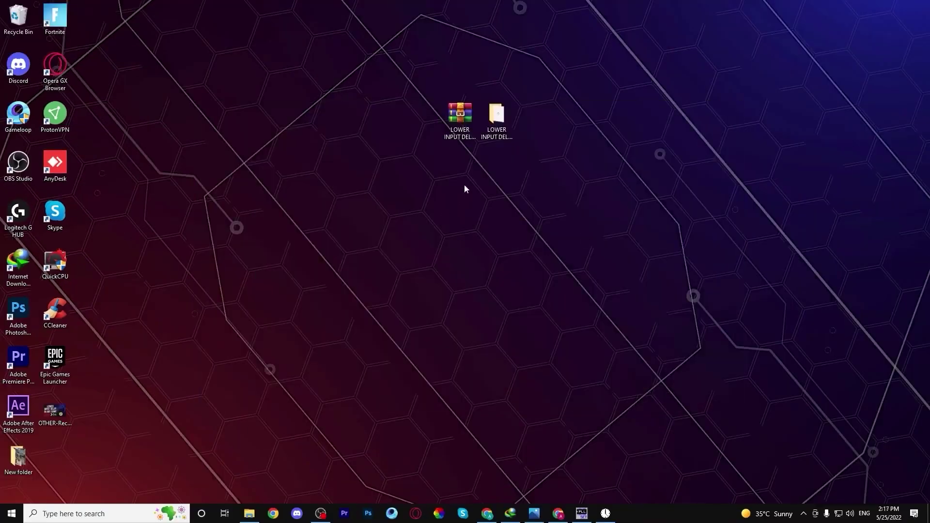
Search Windows for "REGIS" and open Registry Editor.
{"action": "key", "text": "super+s"}
{"action": "type", "text": "REGIS"}
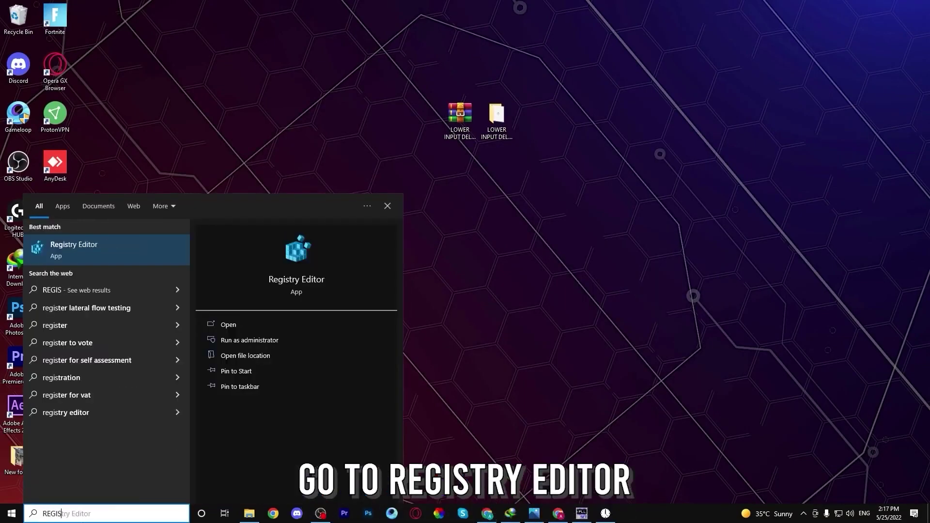
{"action": "left_click", "coordinate": [228, 325]}
{"action": "left_click", "coordinate": [434, 317]}
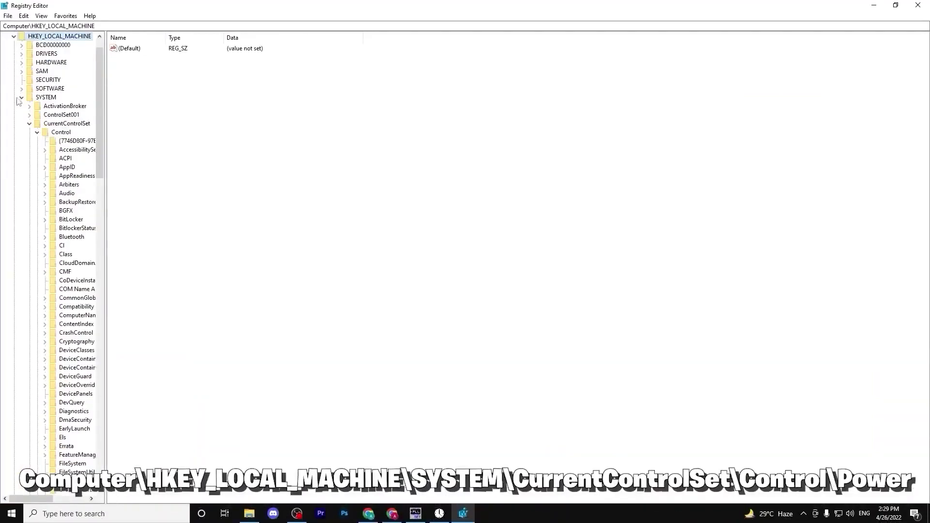
Go to the registry key HKEY_LOCAL_MACHINE\SYSTEM\CurrentControlSet\Control\Power.
{"action": "left_click", "coordinate": [21, 98]}
{"action": "left_click", "coordinate": [21, 124]}
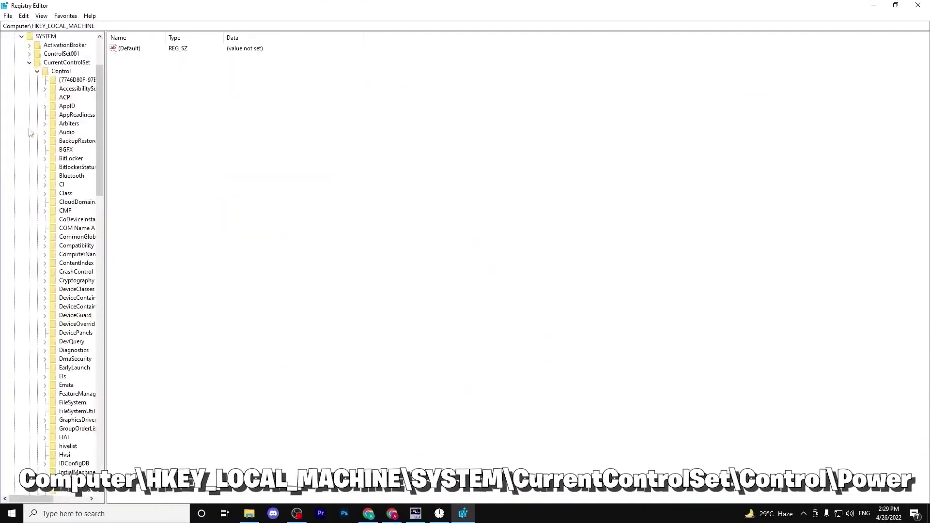
{"action": "scroll", "coordinate": [62, 102], "scroll_direction": "up", "scroll_amount": 3}
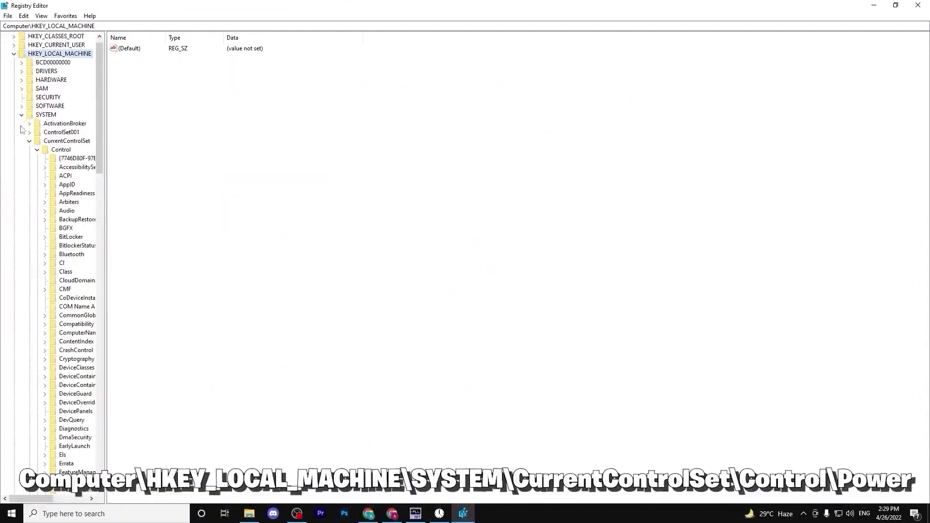
{"action": "left_click", "coordinate": [29, 140]}
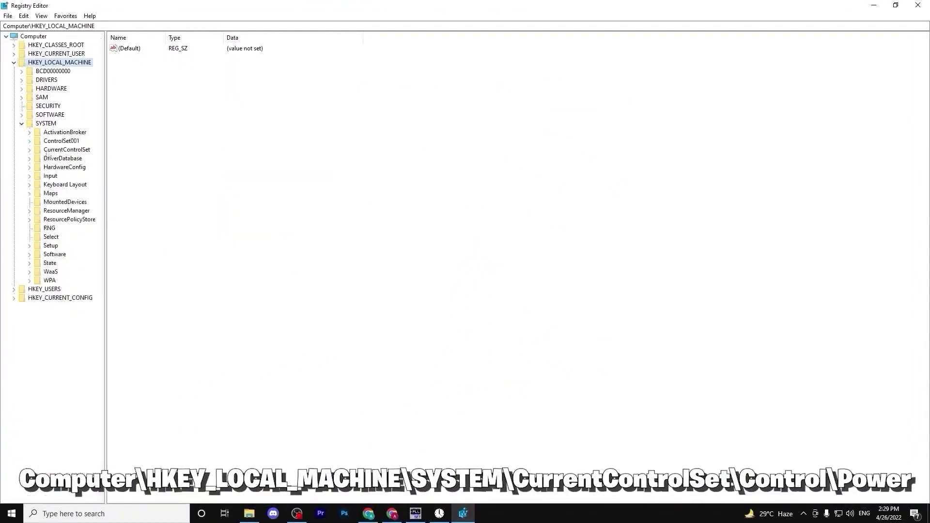
{"action": "left_click", "coordinate": [30, 150]}
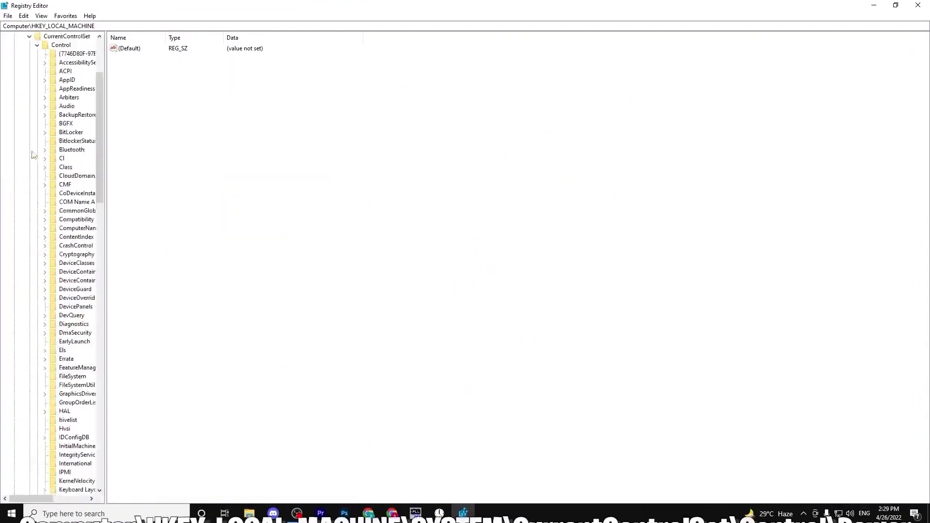
{"action": "scroll", "coordinate": [70, 142], "scroll_direction": "up", "scroll_amount": 3}
{"action": "scroll", "coordinate": [73, 151], "scroll_direction": "down", "scroll_amount": 1}
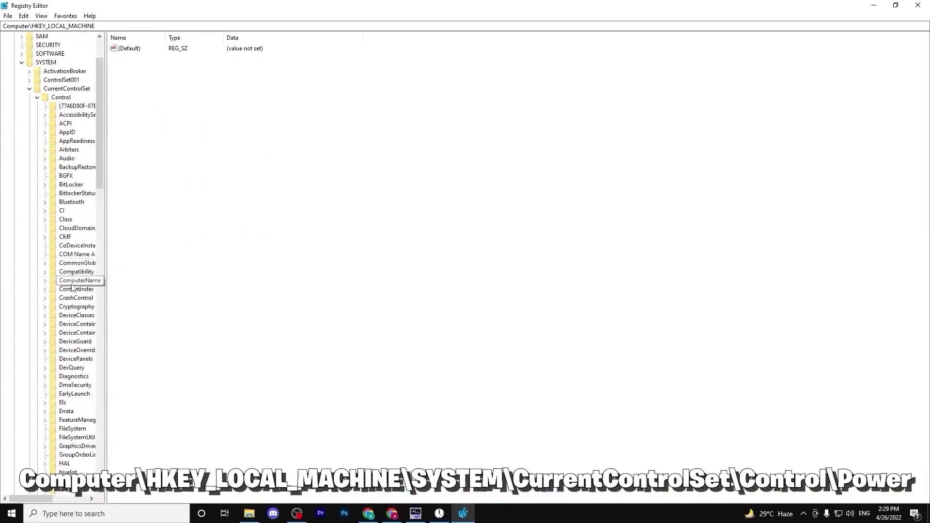
{"action": "left_click_drag", "start_coordinate": [36, 499], "coordinate": [47, 503]}
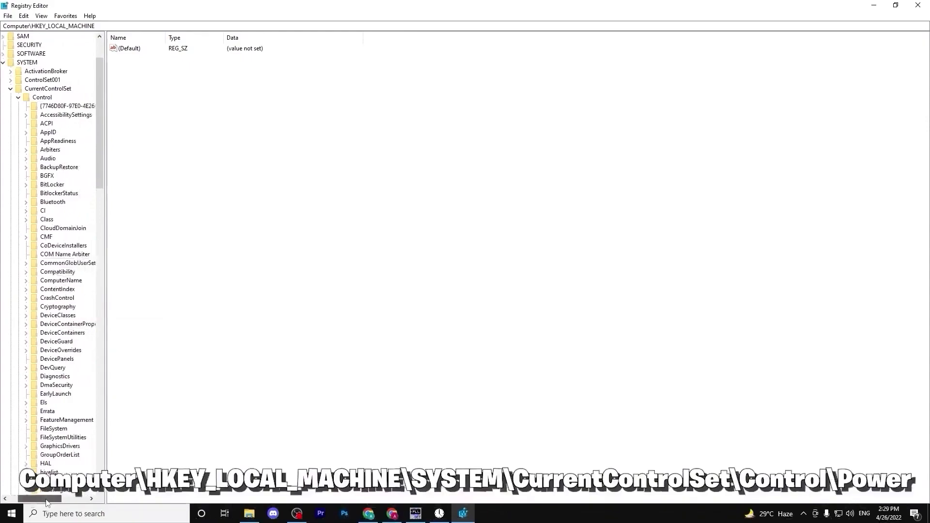
{"action": "scroll", "coordinate": [31, 309], "scroll_direction": "down", "scroll_amount": 20}
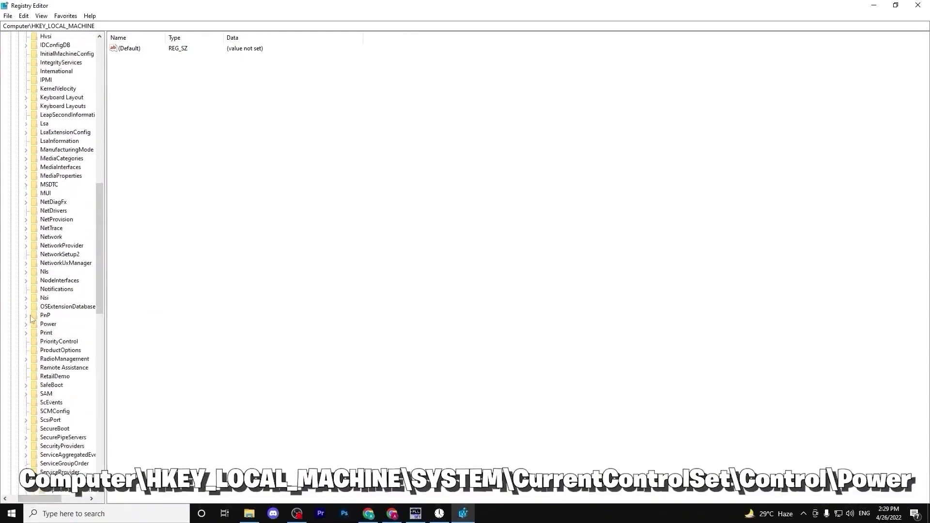
{"action": "scroll", "coordinate": [31, 319], "scroll_direction": "up", "scroll_amount": 2}
{"action": "left_click", "coordinate": [48, 221]}
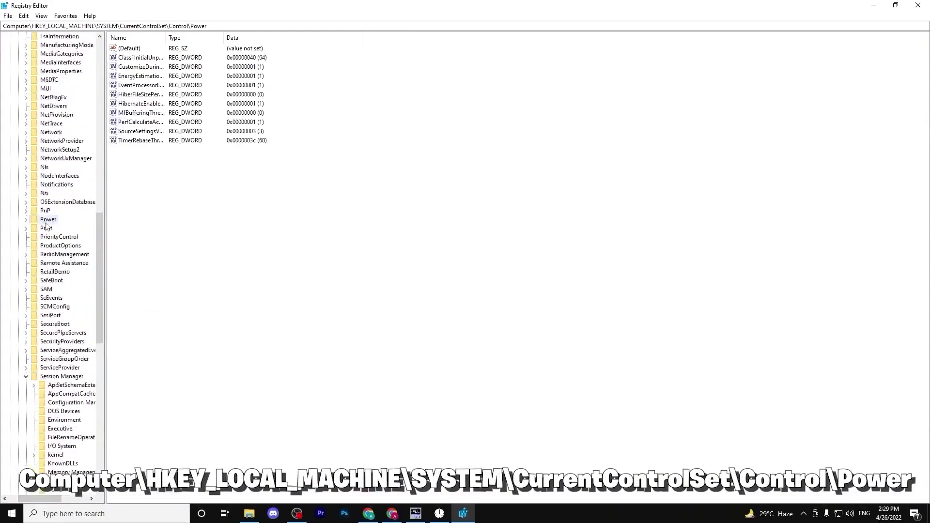
Create a DWORD (32-bit) value named CoalescingTimerInterval in the Power key.
{"action": "right_click", "coordinate": [164, 192]}
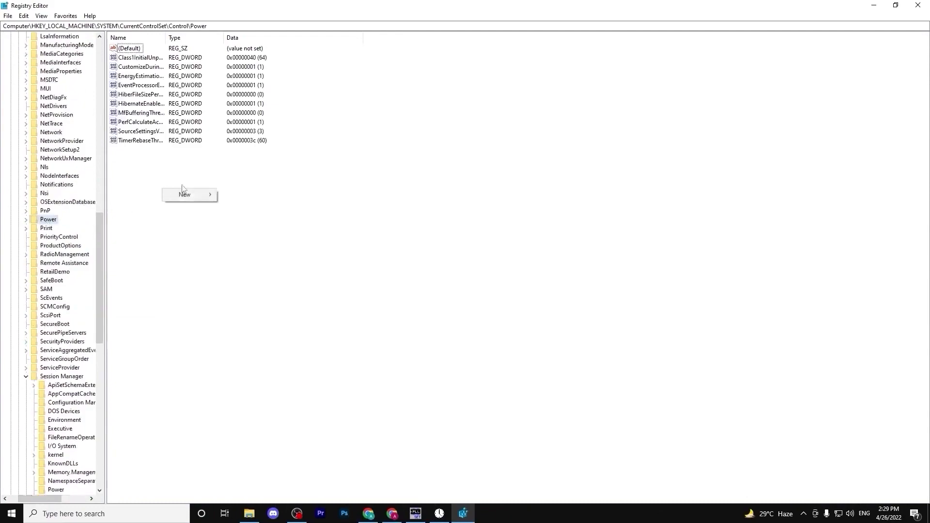
{"action": "mouse_move", "coordinate": [188, 194]}
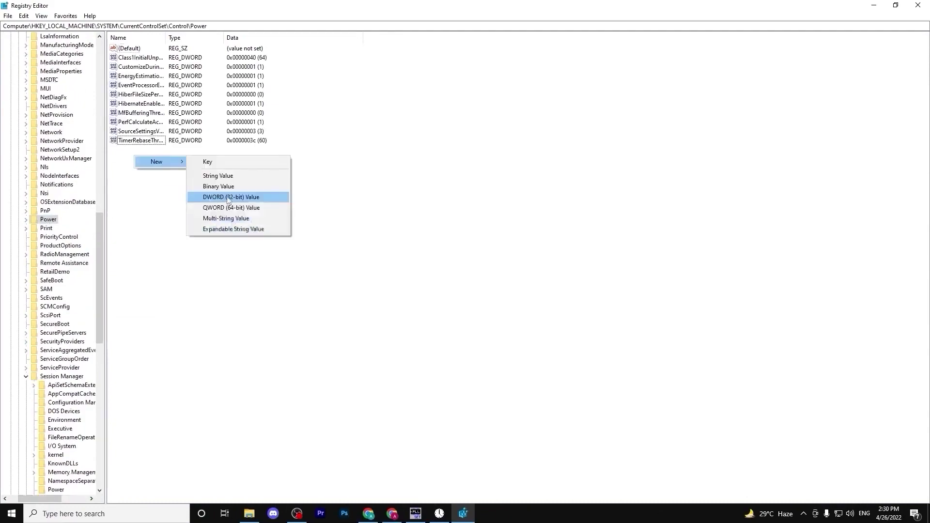
{"action": "left_click", "coordinate": [255, 230]}
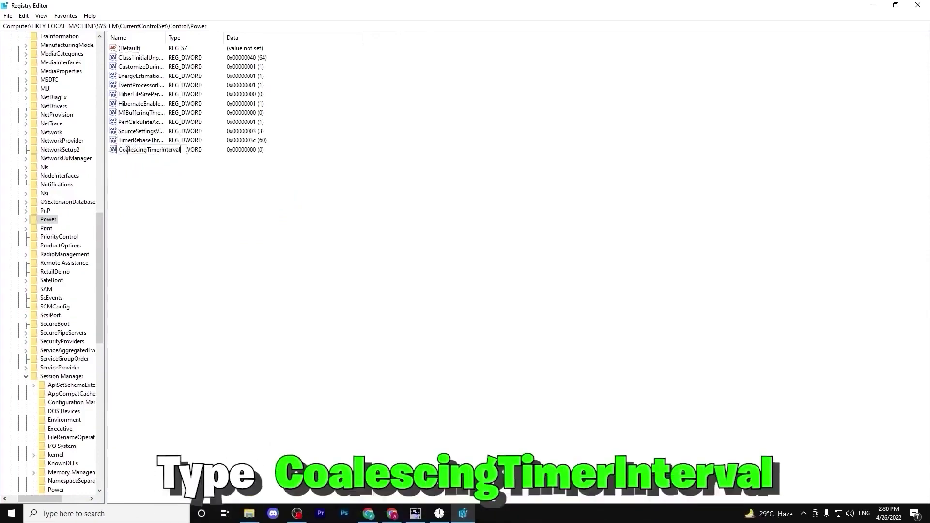
{"action": "type", "text": "CoalescingTimerInterval"}
{"action": "key", "text": "Return"}
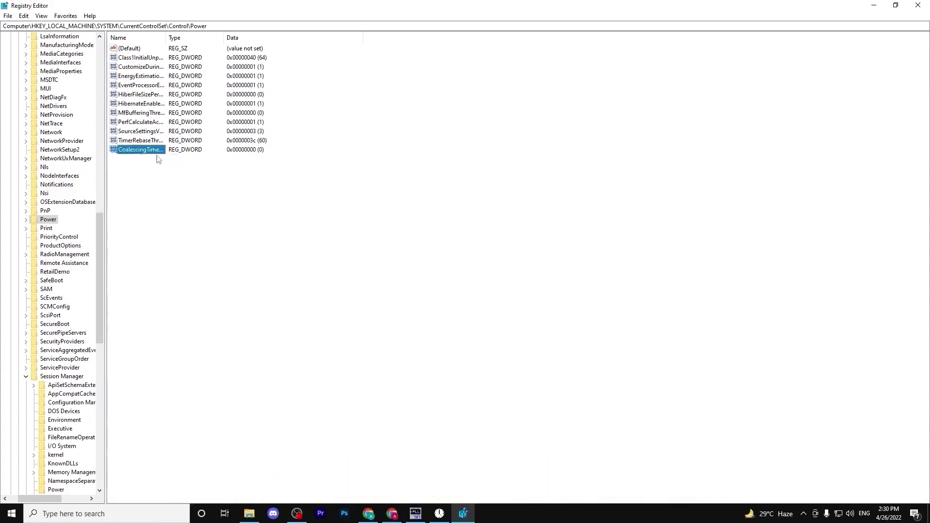
Set the value data of CoalescingTimerInterval to 1.
{"action": "double_click", "coordinate": [137, 151]}
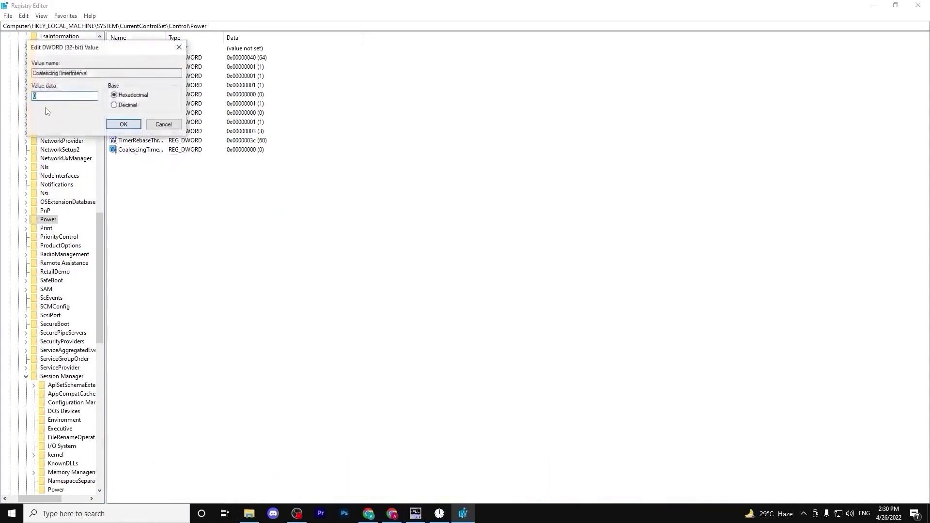
{"action": "type", "text": "1"}
{"action": "left_click", "coordinate": [140, 127]}
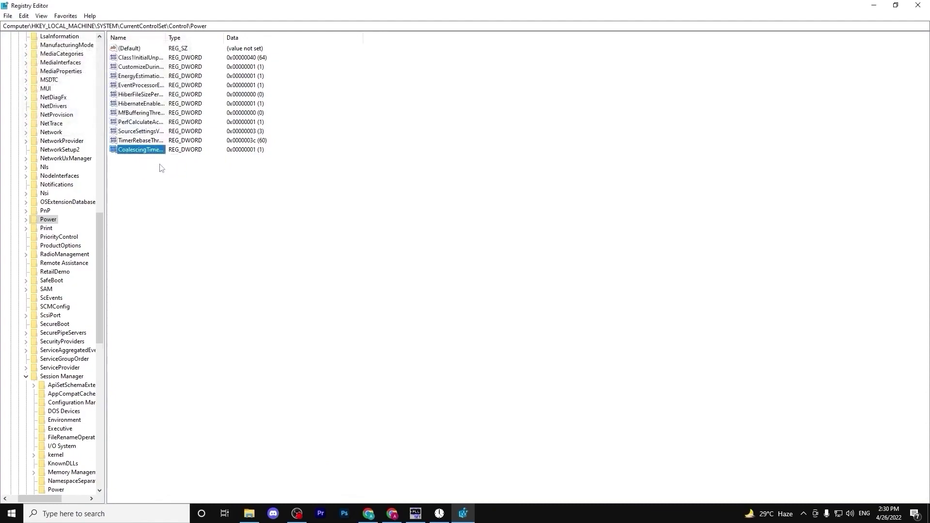
Go to the Session Manager key under Control and create a DWORD (32-bit) value named FeatureSettings there.
{"action": "scroll", "coordinate": [46, 252], "scroll_direction": "down", "scroll_amount": 3}
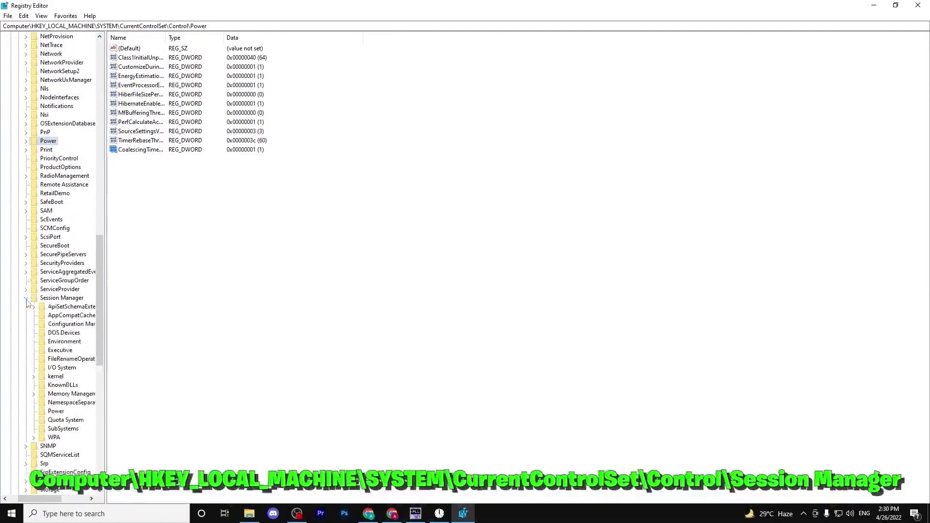
{"action": "left_click", "coordinate": [52, 301]}
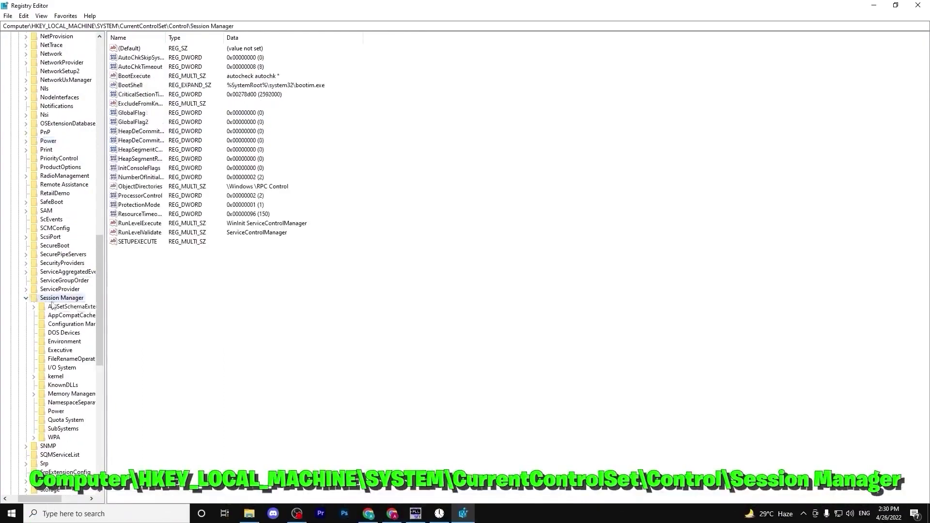
{"action": "right_click", "coordinate": [170, 275]}
{"action": "mouse_move", "coordinate": [202, 285]}
{"action": "left_click", "coordinate": [254, 316]}
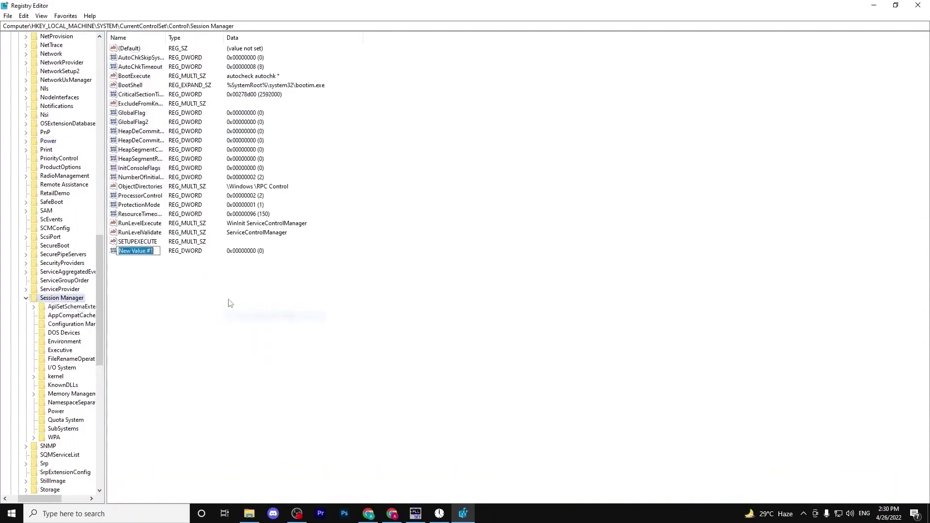
{"action": "key", "text": "BackSpace"}
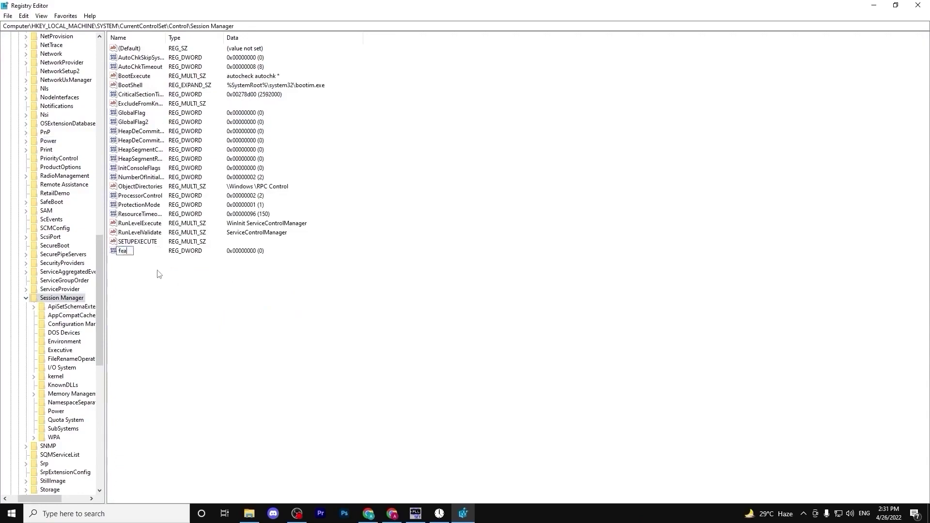
{"action": "type", "text": "Fee"}
{"action": "type", "text": "tut"}
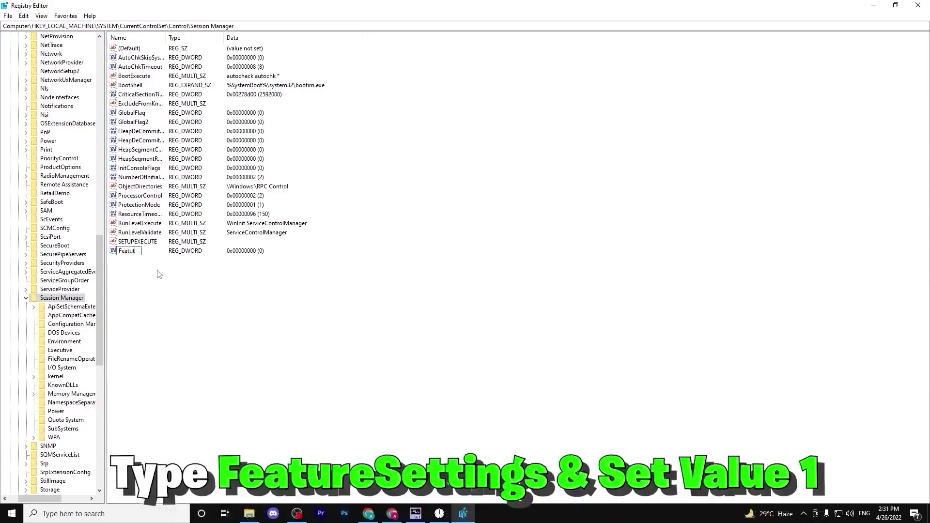
{"action": "key", "text": "BackSpace"}
{"action": "type", "text": "reSettings"}
{"action": "key", "text": "Return"}
Set the value data of FeatureSettings to 1.
{"action": "right_click", "coordinate": [138, 256]}
{"action": "left_click", "coordinate": [155, 261]}
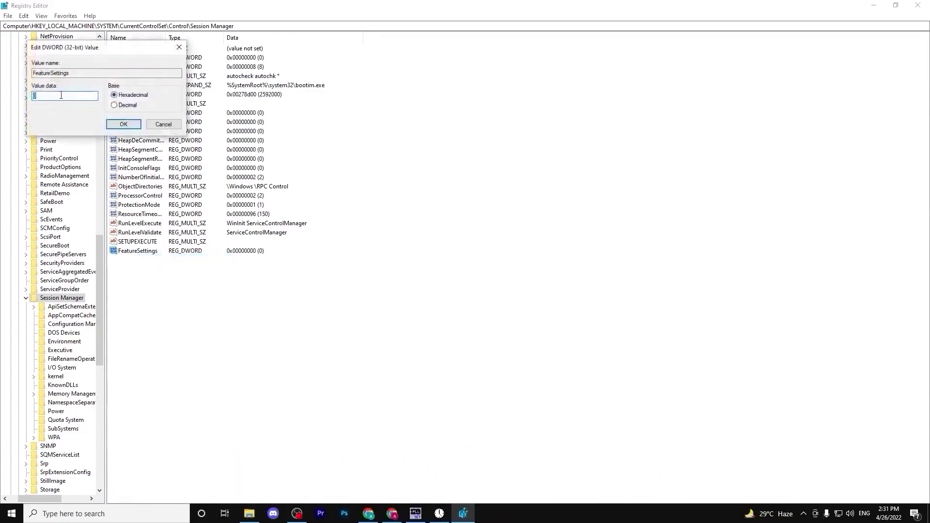
{"action": "type", "text": "1"}
{"action": "left_click", "coordinate": [121, 124]}
{"action": "left_click", "coordinate": [134, 270]}
Create a DWORD (32-bit) value named FeatureSettingOverRide in the Session Manager key and set its value data to 3.
{"action": "right_click", "coordinate": [133, 261]}
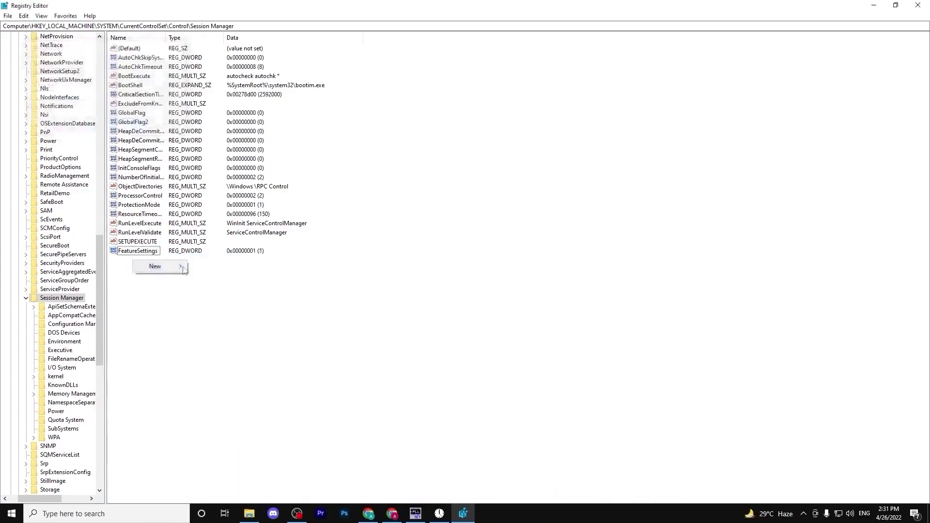
{"action": "mouse_move", "coordinate": [155, 266]}
{"action": "left_click", "coordinate": [241, 302]}
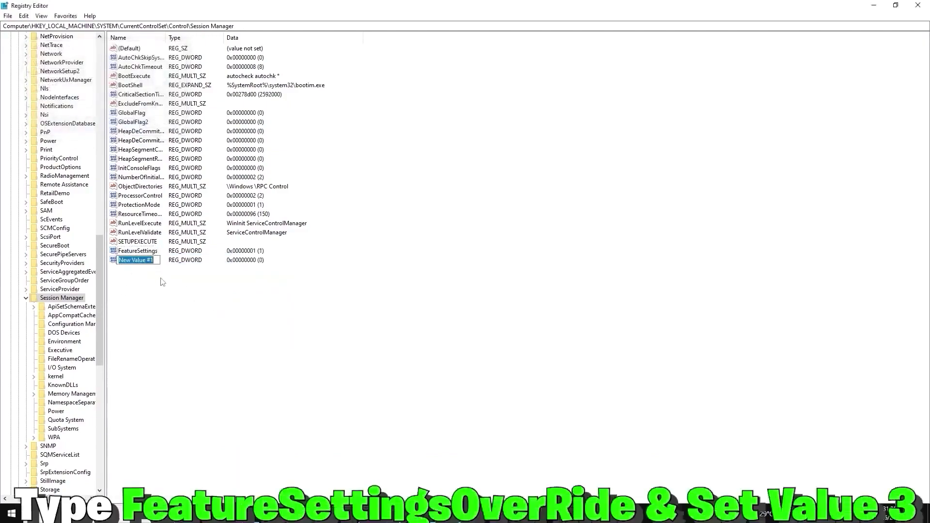
{"action": "key", "text": "BackSpace"}
{"action": "type", "text": "Fea"}
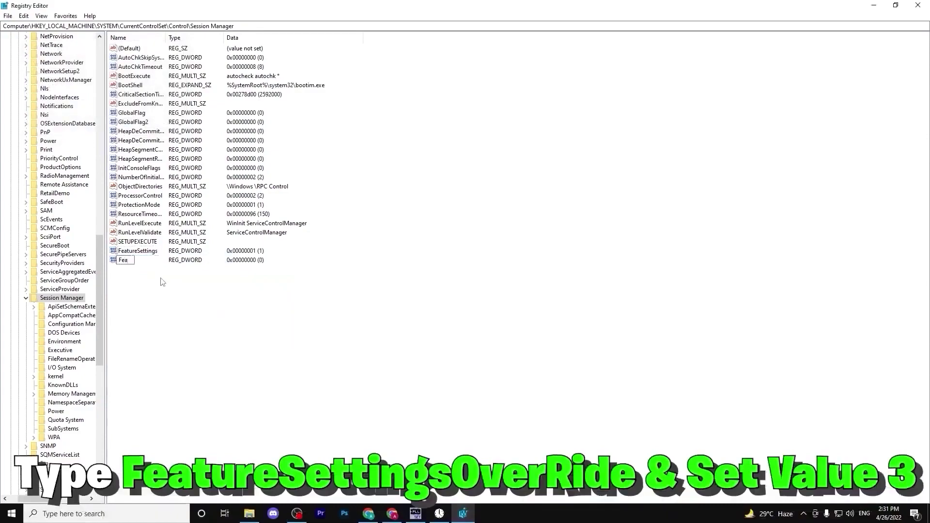
{"action": "type", "text": "tureSettingO"}
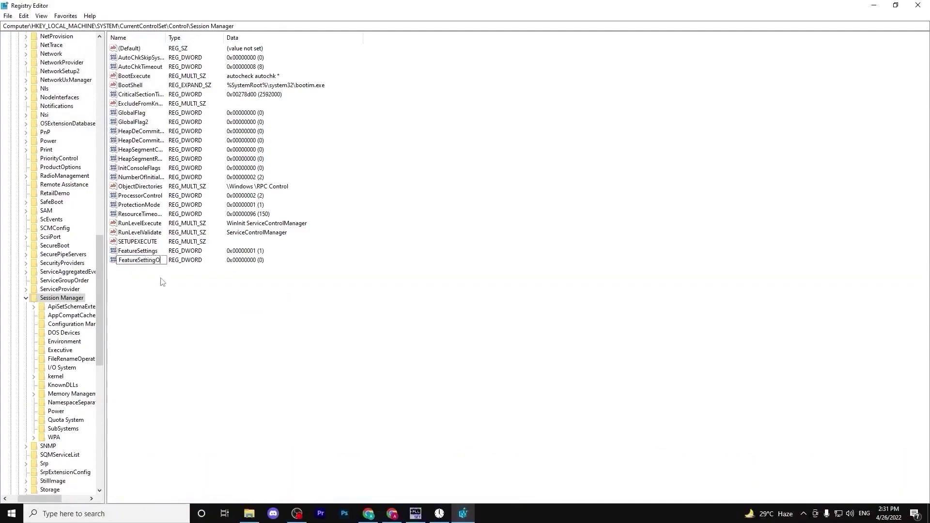
{"action": "type", "text": "verRide"}
{"action": "key", "text": "Return"}
{"action": "double_click", "coordinate": [150, 262]}
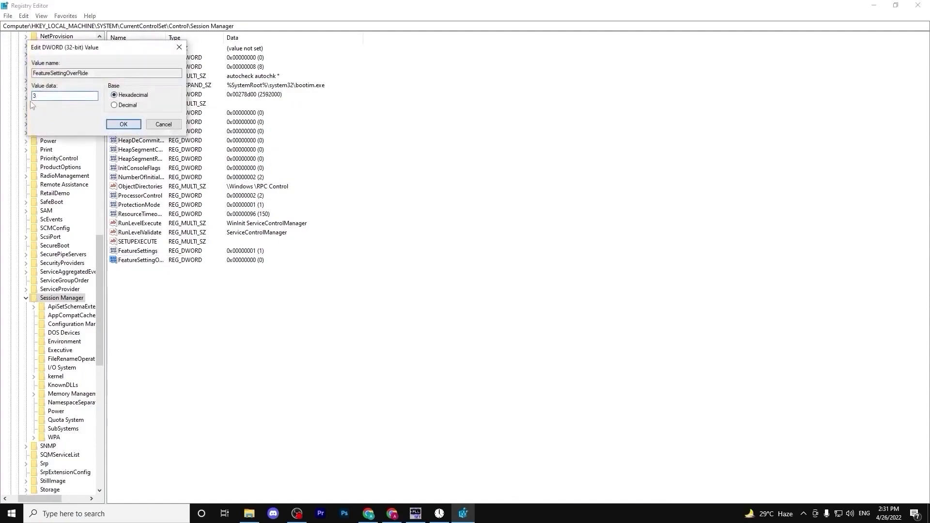
{"action": "left_click", "coordinate": [123, 124]}
Create a DWORD (32-bit) value named FeatureSettingsOverRideMask in the Session Manager key and enter 3 as its value data.
{"action": "right_click", "coordinate": [136, 268]}
{"action": "mouse_move", "coordinate": [160, 273]}
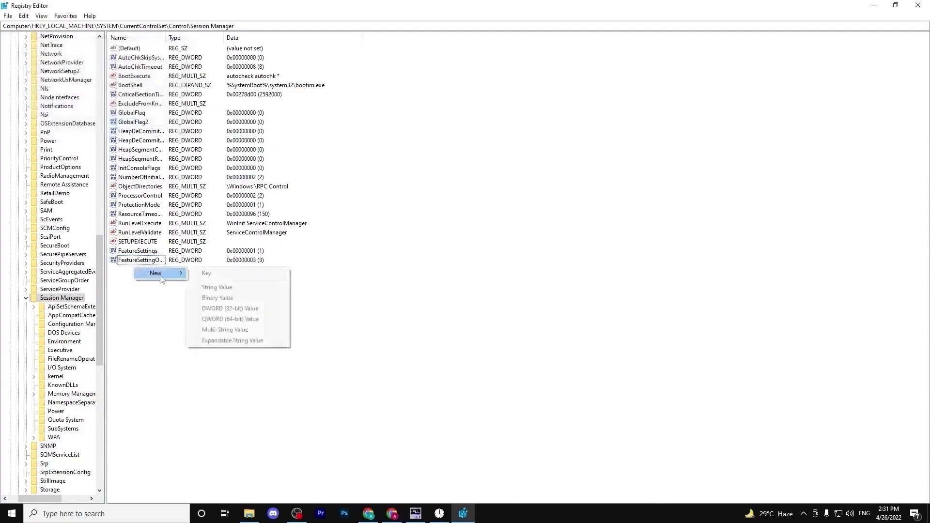
{"action": "left_click", "coordinate": [224, 309]}
{"action": "key", "text": "BackSpace"}
{"action": "type", "text": "FeatureSettings"}
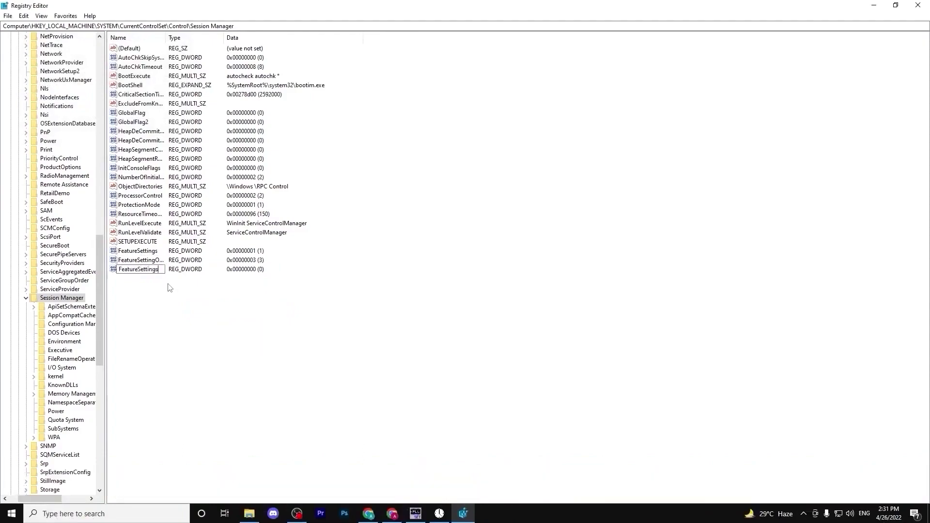
{"action": "type", "text": "Overrid"}
{"action": "type", "text": "e"}
{"action": "key", "text": "BackSpace"}
{"action": "key", "text": "BackSpace"}
{"action": "type", "text": "deMask"}
{"action": "key", "text": "Return"}
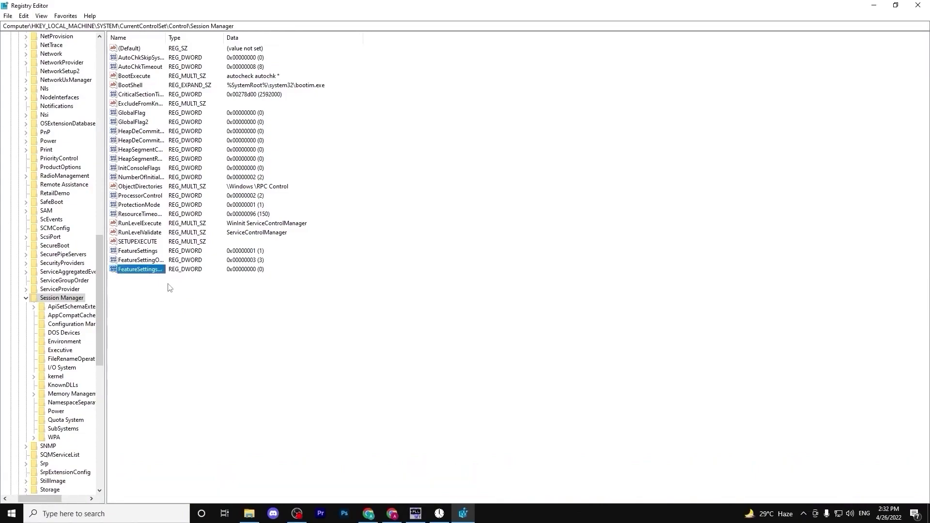
{"action": "double_click", "coordinate": [140, 269]}
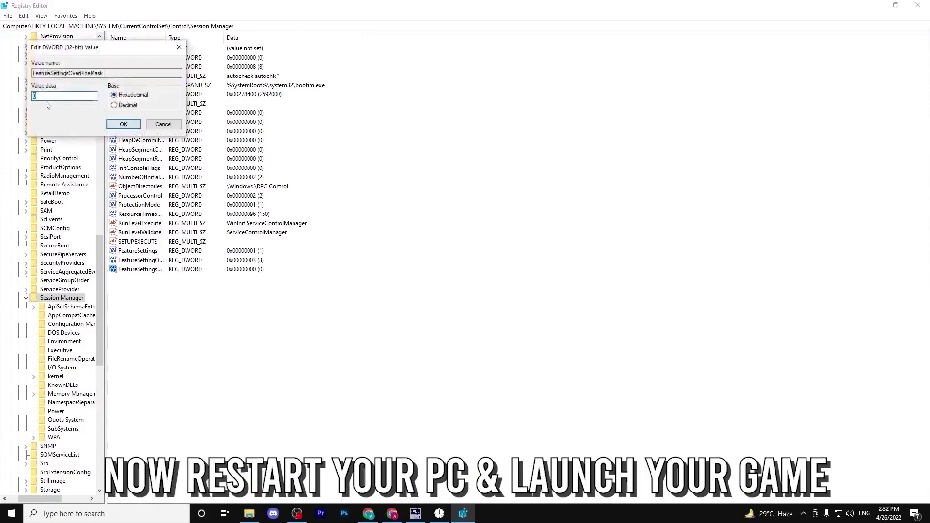
{"action": "type", "text": "3"}
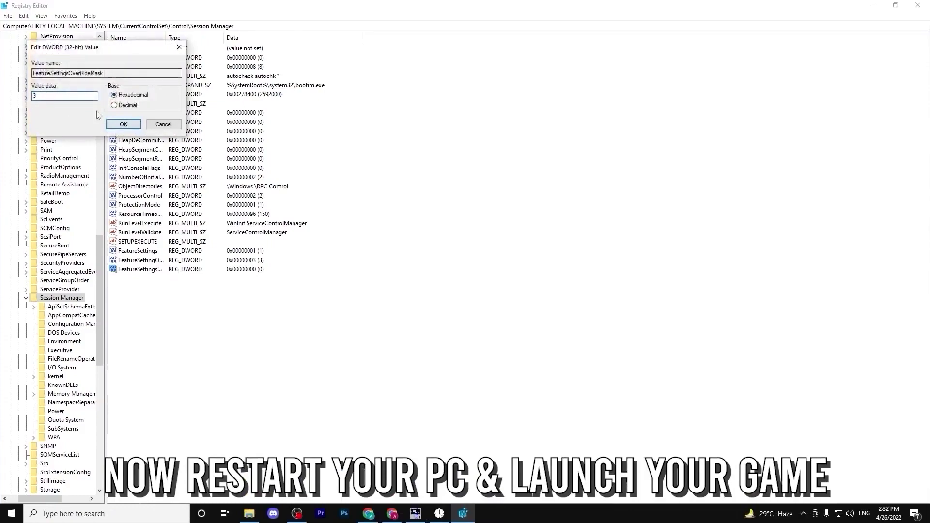